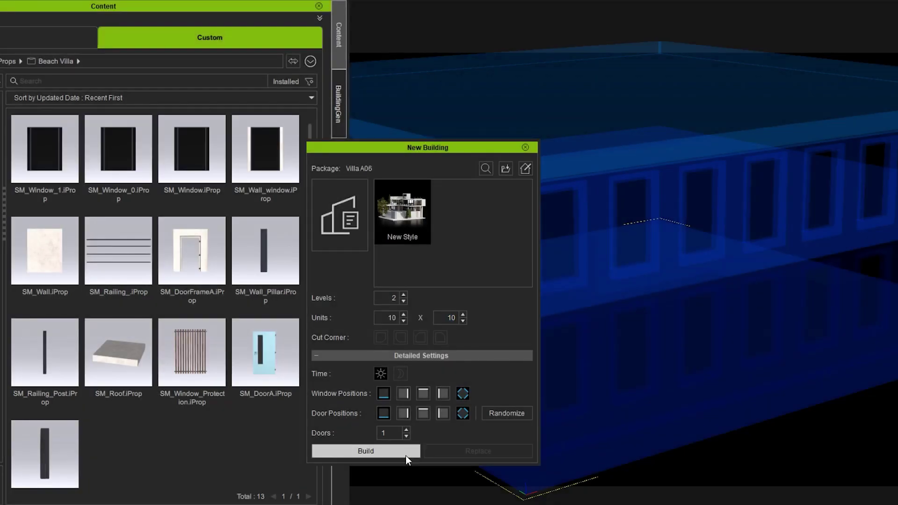
Step: Build the two-level glass-and-stone villa from the current settings
click(406, 455)
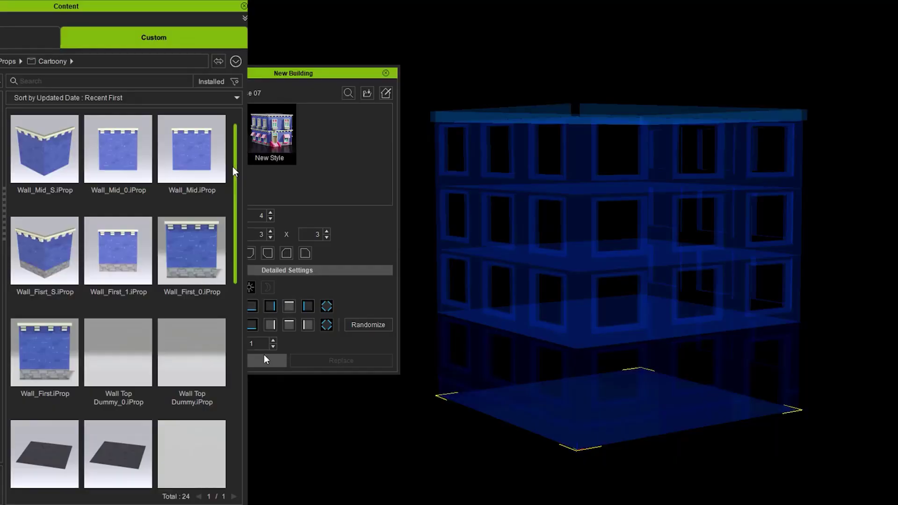
scroll(239, 231, down, 3)
scroll(239, 281, down, 5)
scroll(239, 329, down, 1)
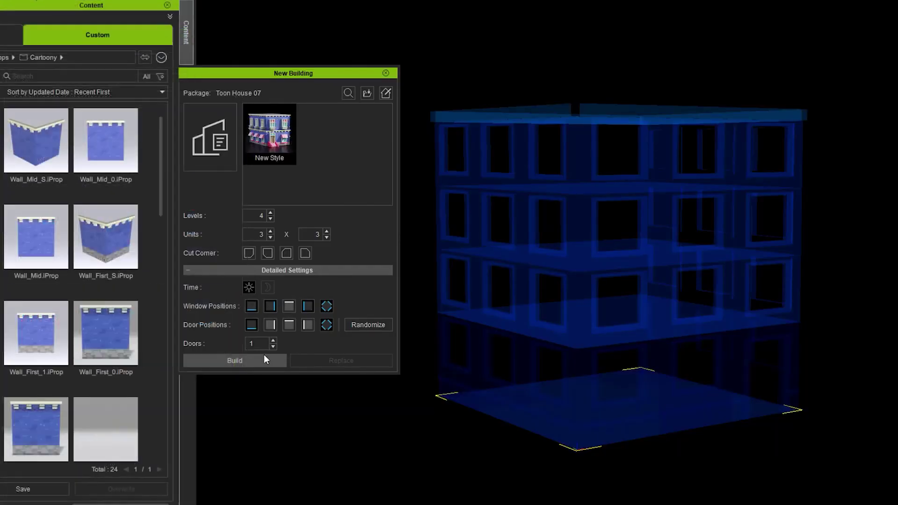
Step: Build the cartoon town house, then rebuild it with fewer levels and smaller width and depth
click(264, 359)
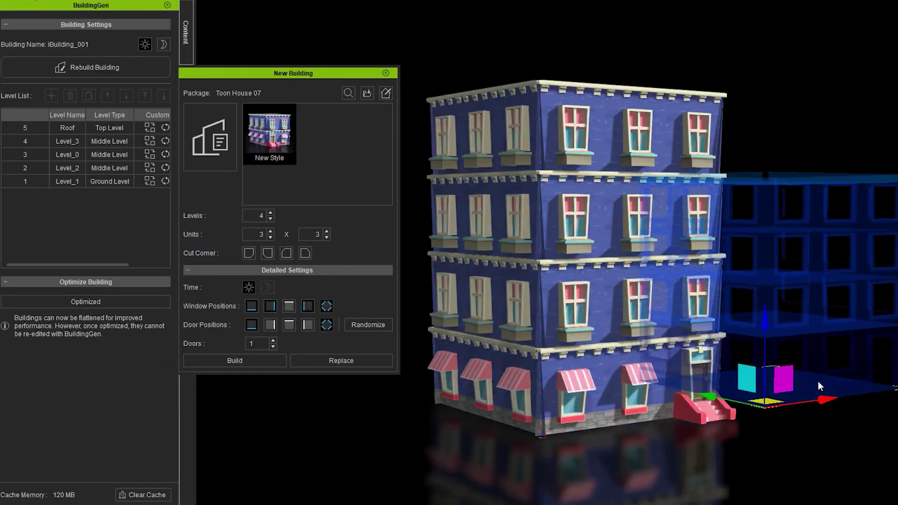
click(271, 218)
click(271, 236)
click(327, 237)
click(273, 359)
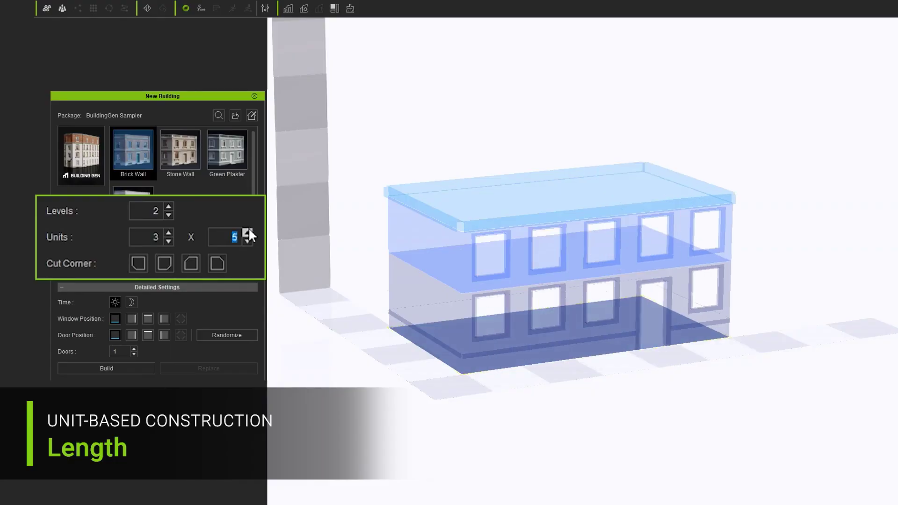
Step: Set the building footprint to 4 by 5 units with four levels
click(248, 233)
click(247, 232)
click(248, 233)
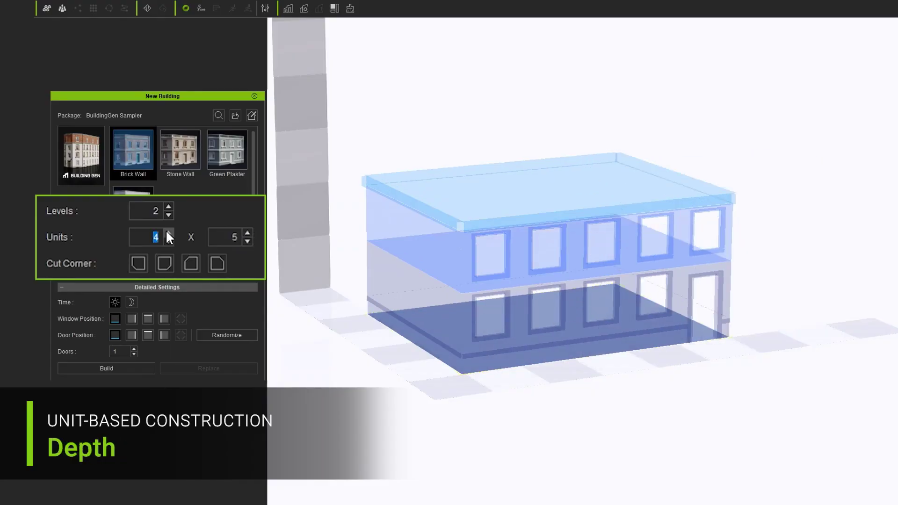
click(167, 230)
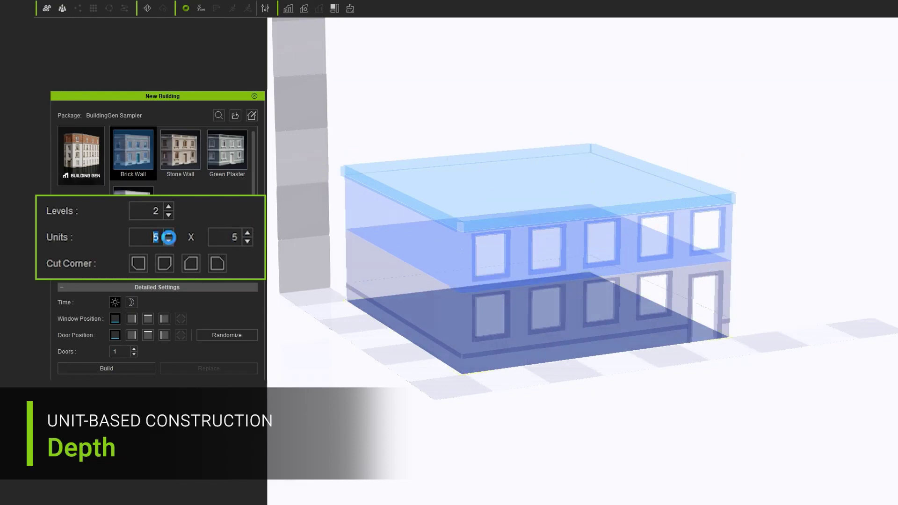
click(169, 207)
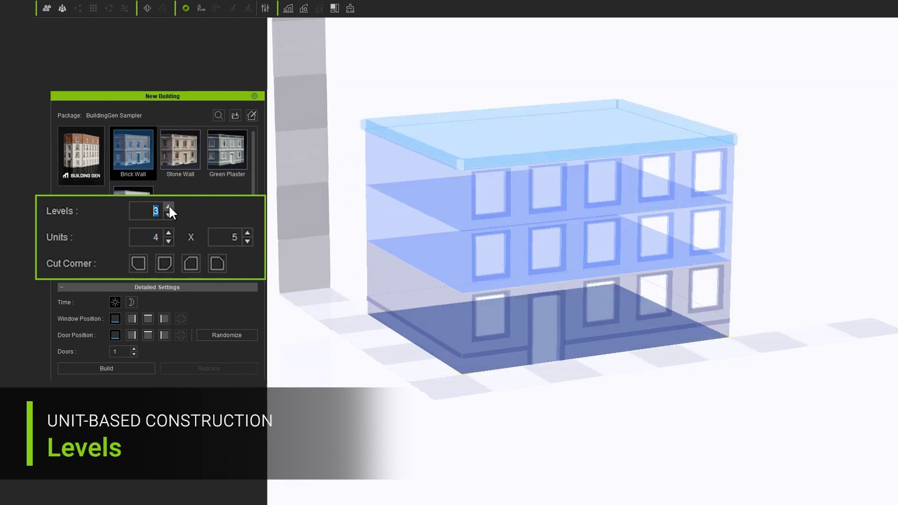
Step: Chamfer two footprint corners, change the window positions and set 3 doors
click(137, 269)
click(165, 264)
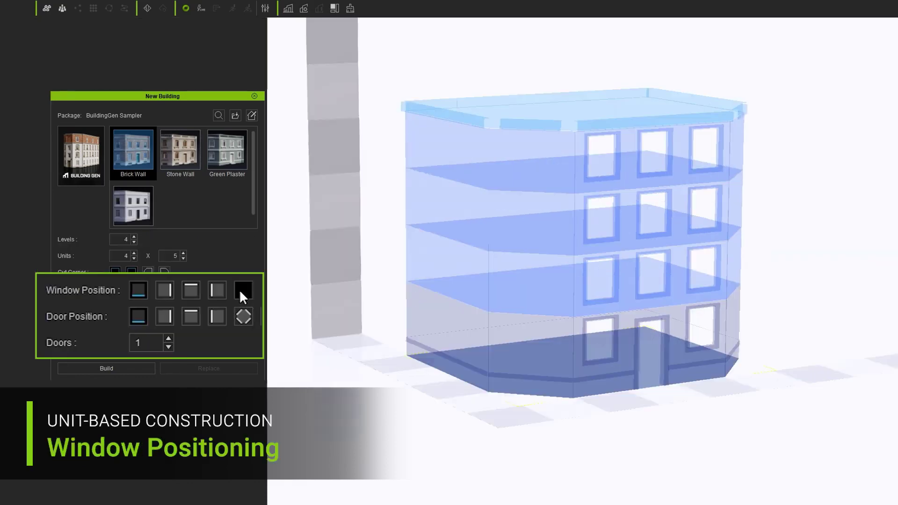
click(240, 289)
click(169, 338)
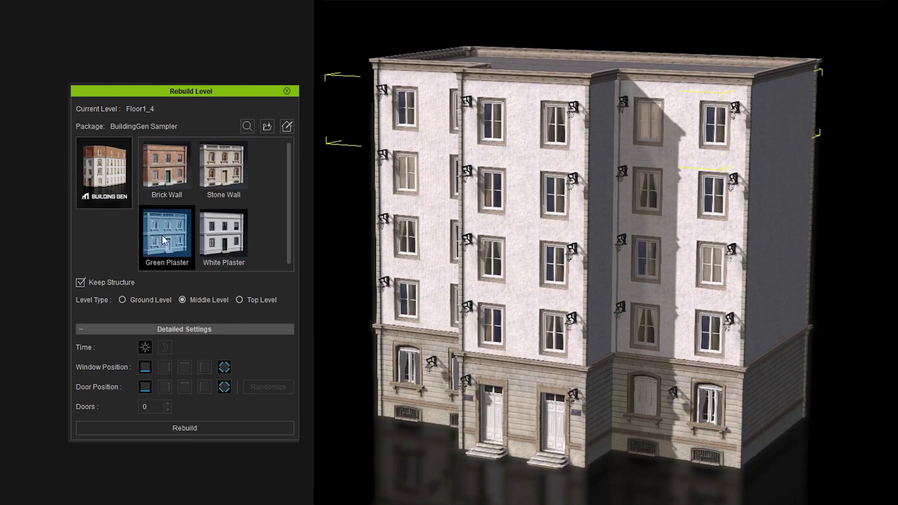
Step: Rebuild the top and ground floors in Green Plaster and add three middle levels
click(184, 425)
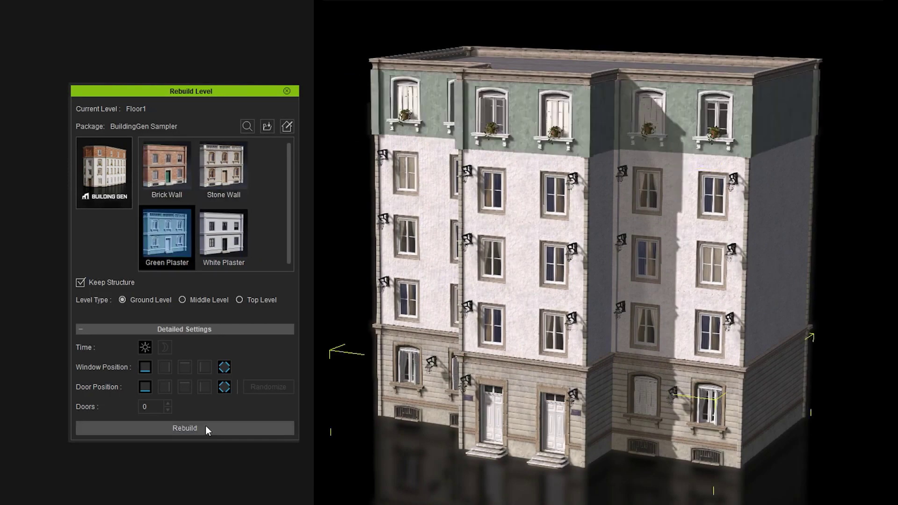
click(206, 428)
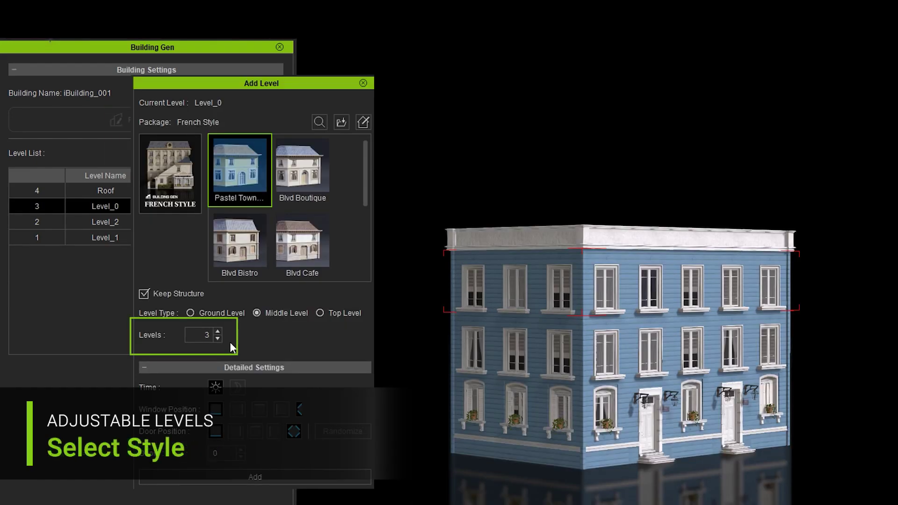
click(268, 476)
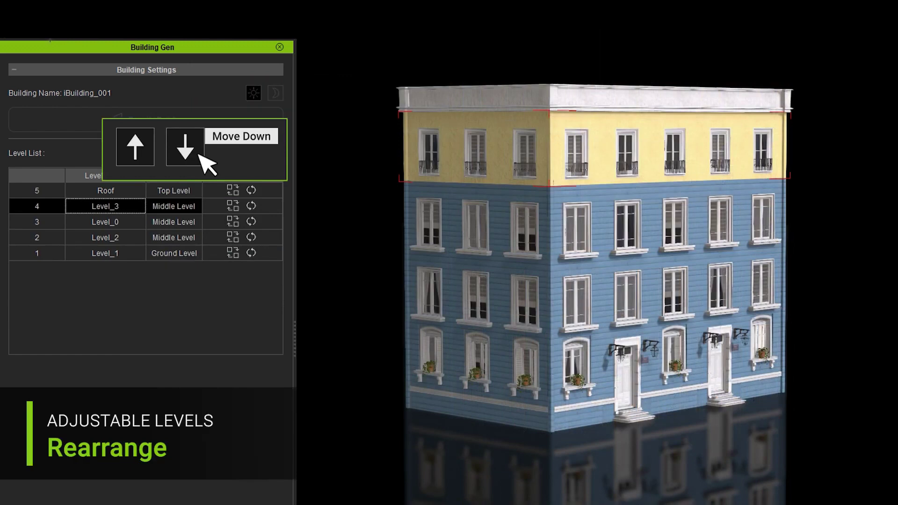
Step: Reorder the yellow level and Level_3, duplicate the roof, and move Roof_0 below Level_3
click(232, 154)
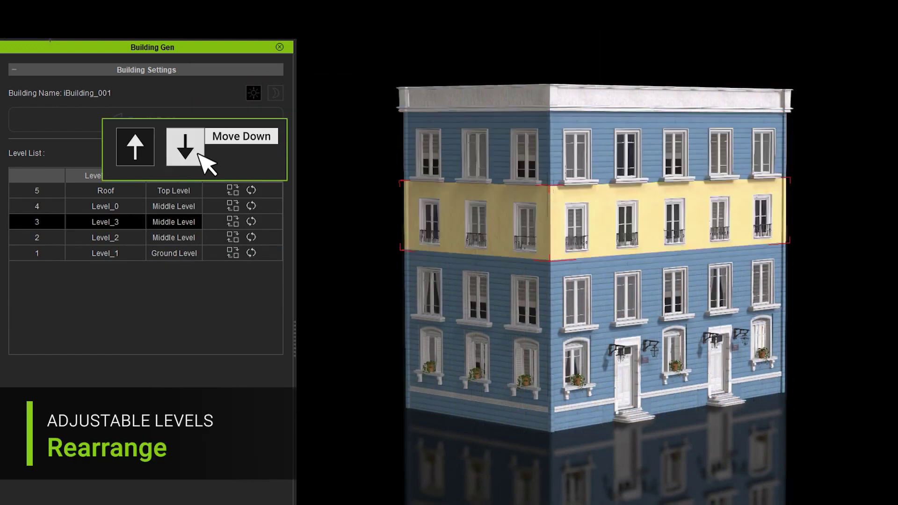
click(210, 153)
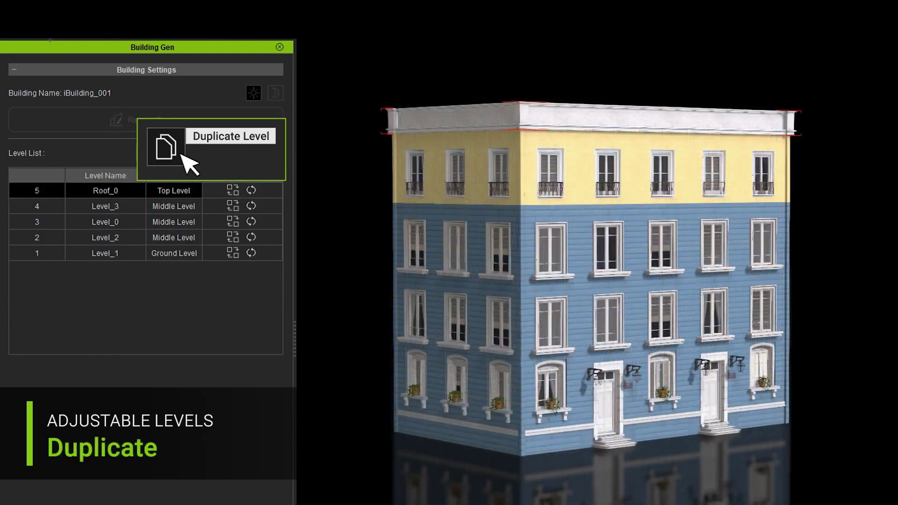
click(187, 153)
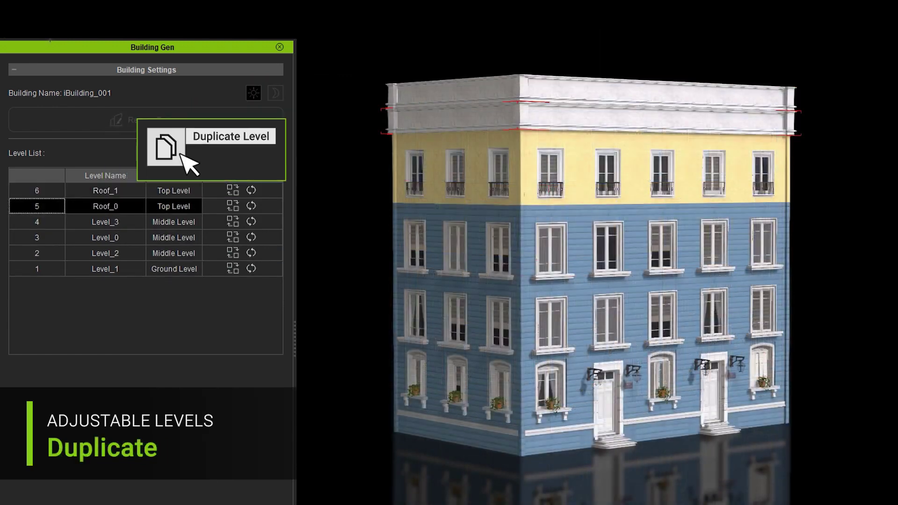
click(235, 158)
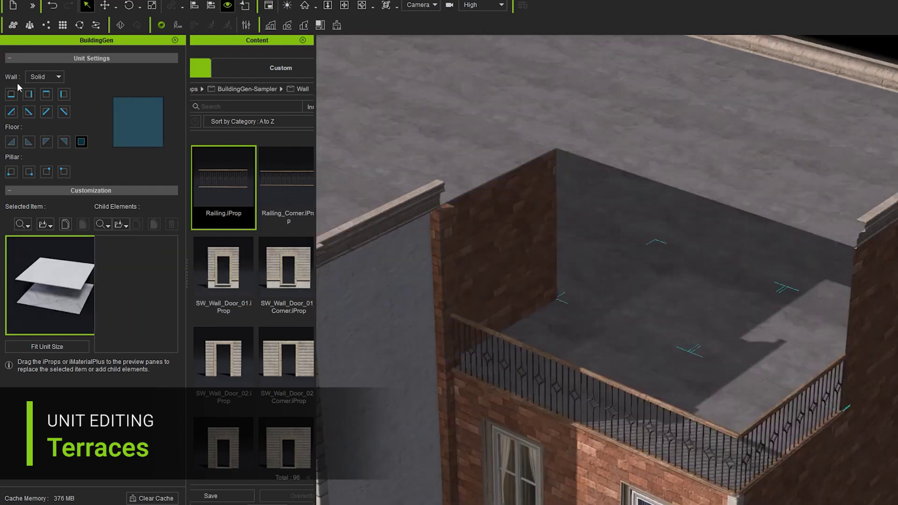
Step: Set a unit to solid wall, make the ground-floor unit an arched doorway, and use the roof pillar piece
click(11, 94)
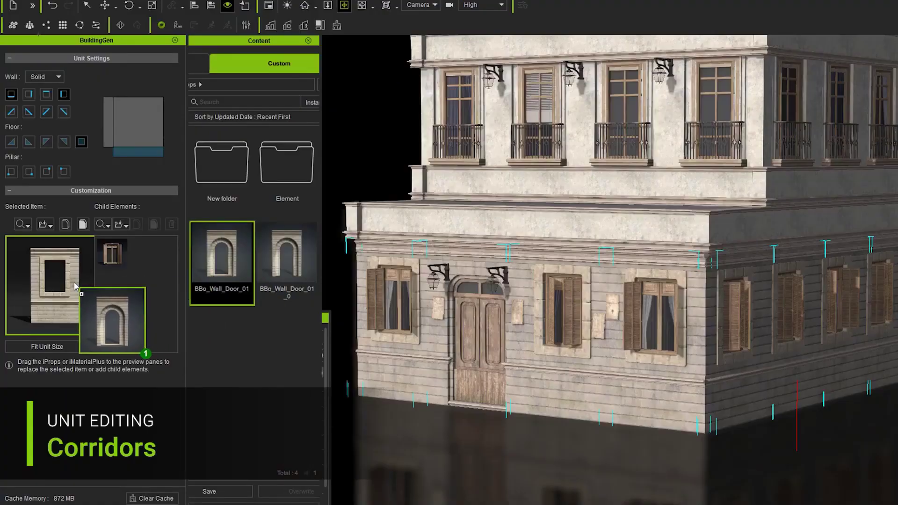
drag(185, 279, 79, 286)
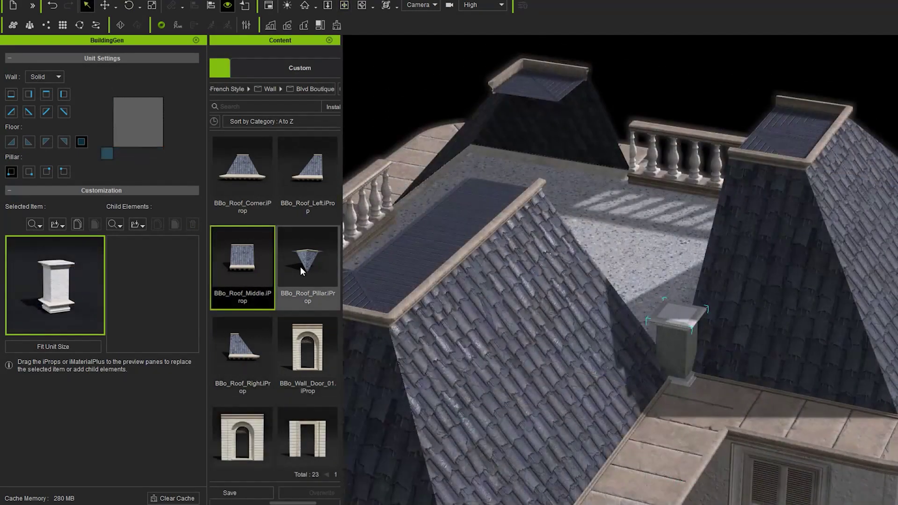
click(300, 266)
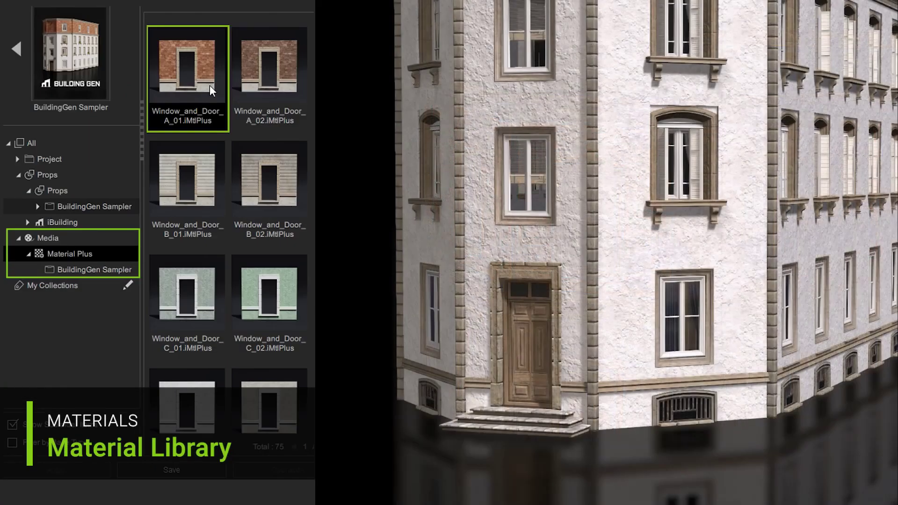
Step: Apply green C_01 to the lower façade, then tiles_008 with more dust and fewer tiles
drag(201, 291, 477, 327)
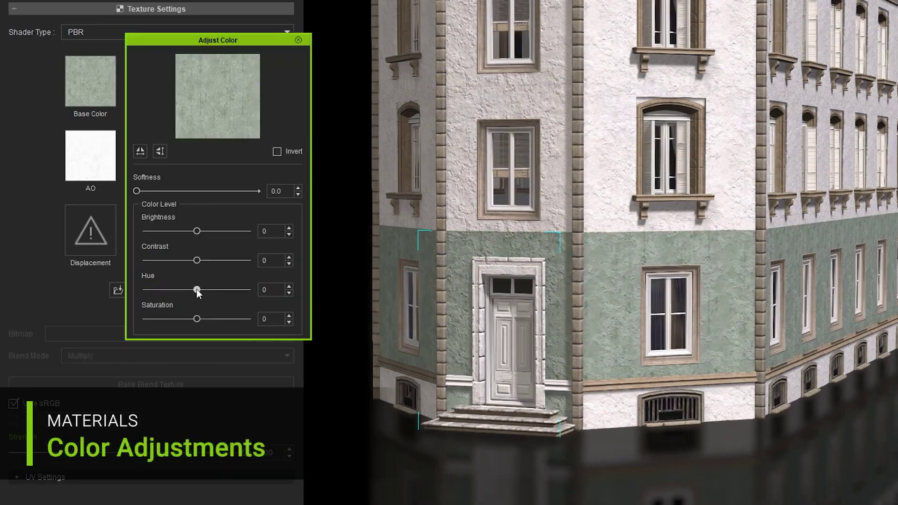
mouse_move(200, 289)
mouse_down()
mouse_move(249, 296)
mouse_move(176, 296)
mouse_up()
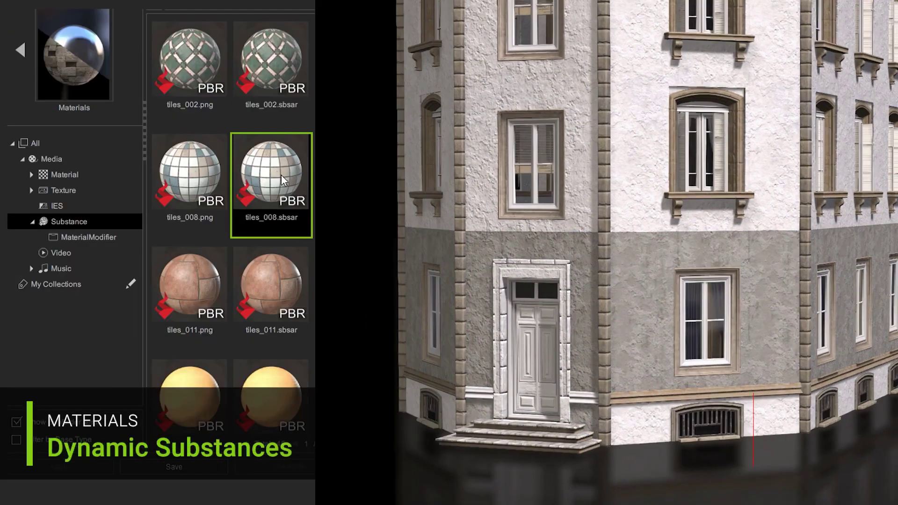
drag(432, 241, 492, 257)
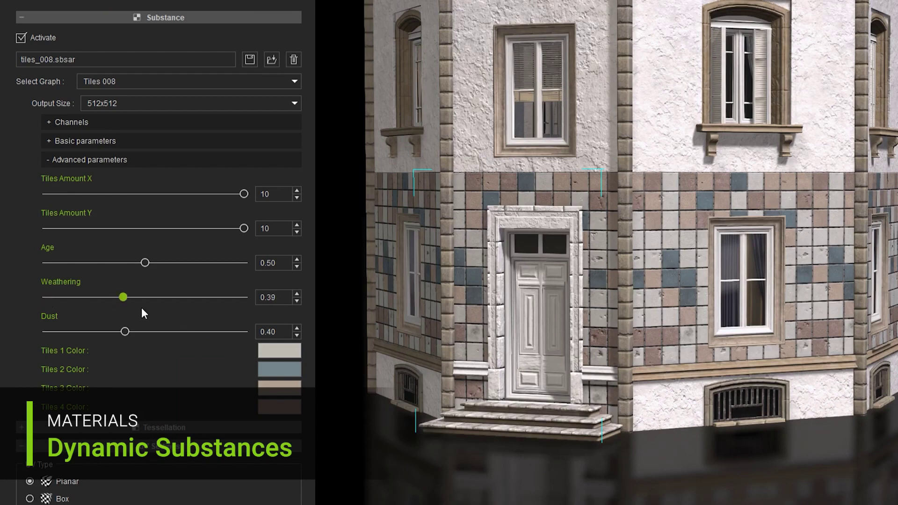
drag(146, 333, 205, 332)
drag(244, 194, 159, 193)
drag(244, 229, 170, 233)
Step: Apply tiles_011, shift it to green, lower saturation slightly, and maximise relief and normal intensity
mouse_move(262, 310)
mouse_down()
mouse_move(501, 236)
mouse_move(473, 212)
mouse_up()
drag(145, 244, 76, 244)
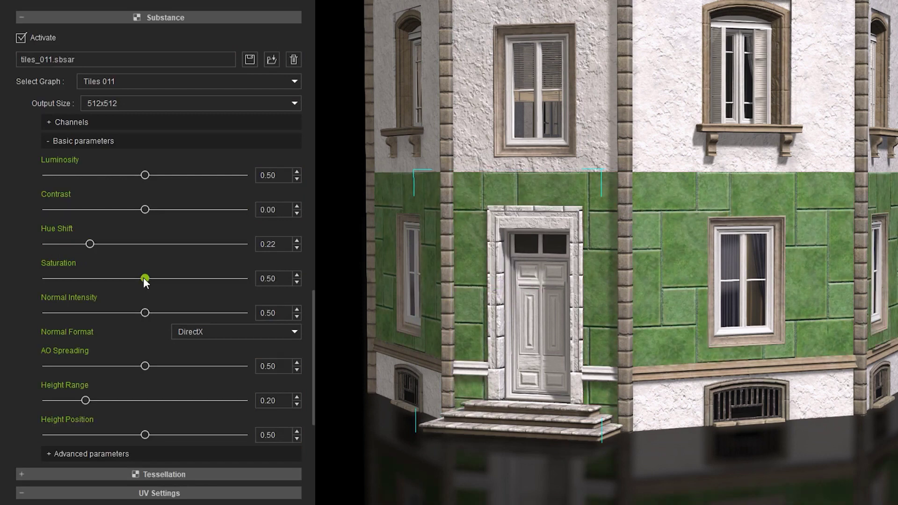
drag(145, 278, 137, 278)
drag(145, 312, 192, 312)
drag(249, 319, 267, 319)
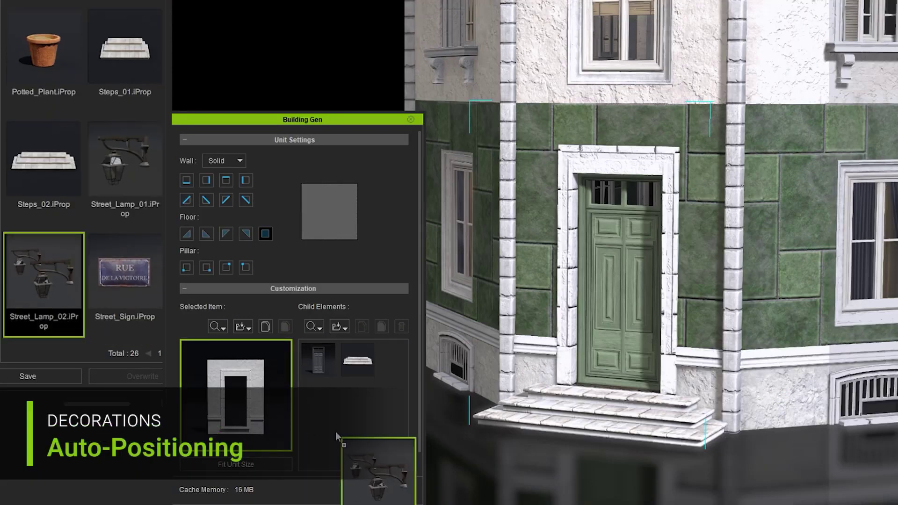
Step: Add street lamps by the door, a balcony, and an ivy planter copied onto every window
drag(336, 436, 336, 411)
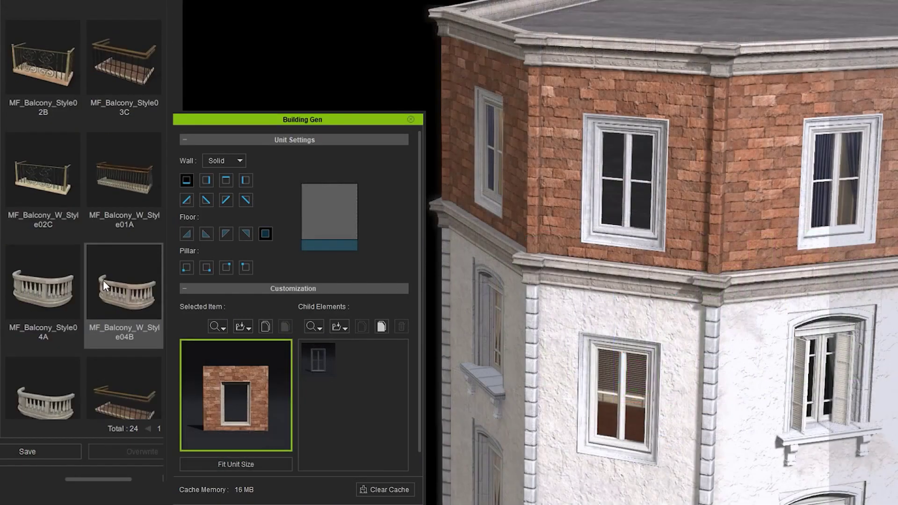
drag(103, 280, 299, 374)
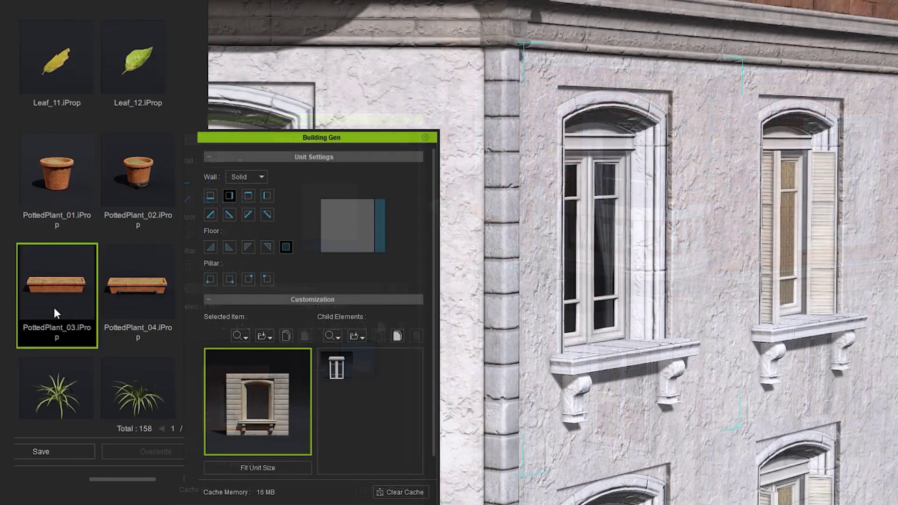
drag(54, 313, 346, 388)
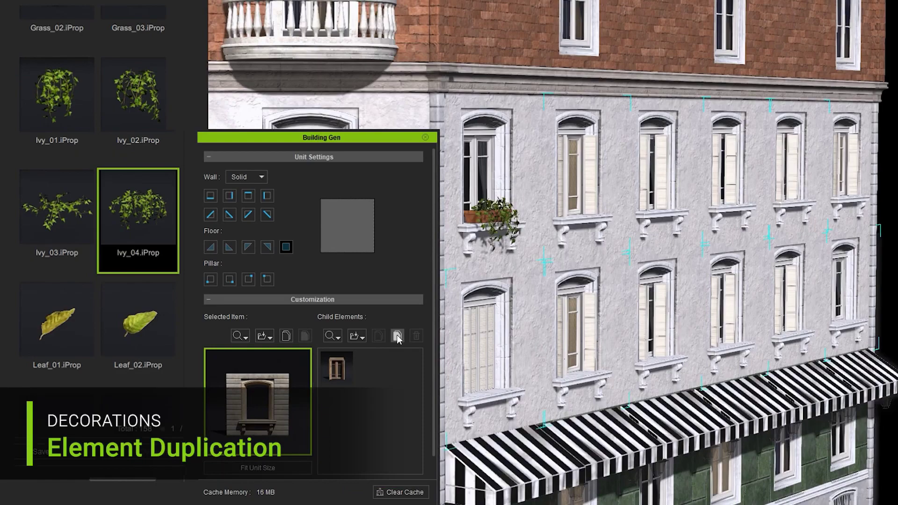
click(397, 335)
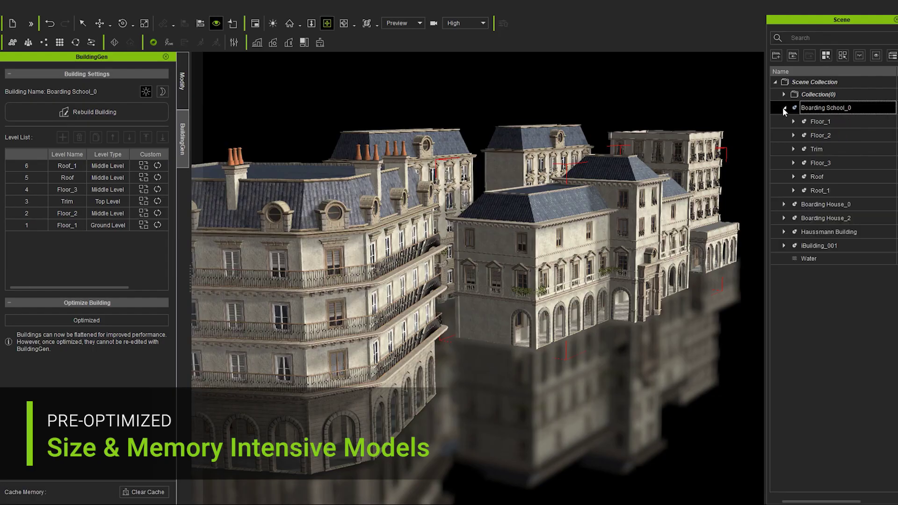
Step: Select Boarding School_0, Boarding House_0 and _2, Haussmann Building and iBuilding_001, then optimize them
click(793, 122)
scroll(790, 133, down, 10)
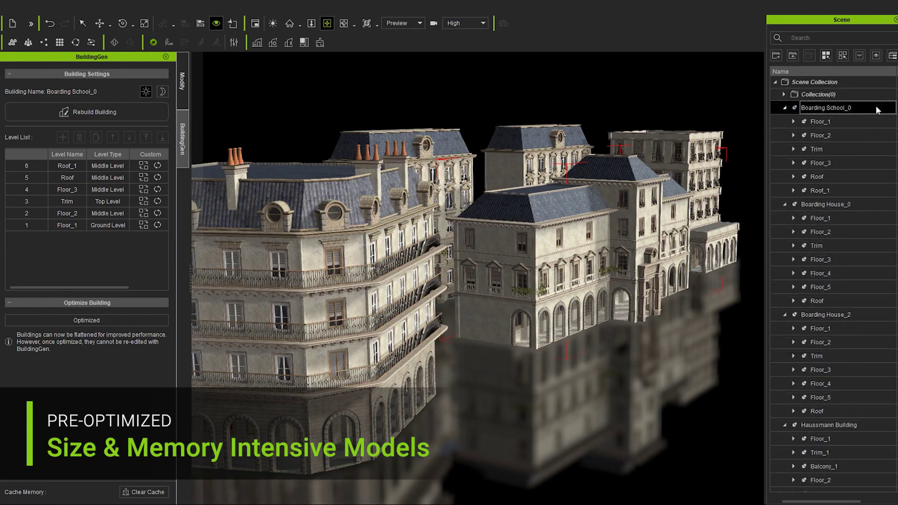
ctrl+click(776, 205)
ctrl+click(775, 315)
ctrl+click(775, 424)
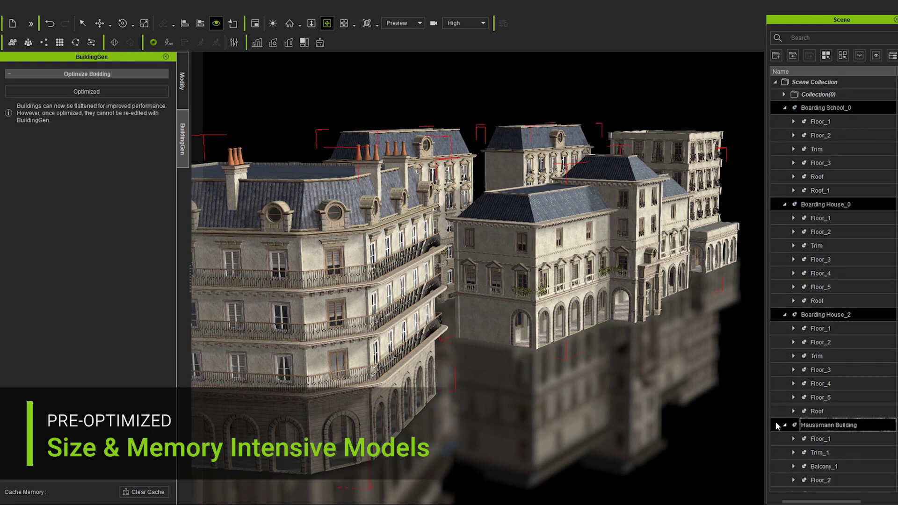
scroll(776, 422, down, 6)
ctrl+click(775, 345)
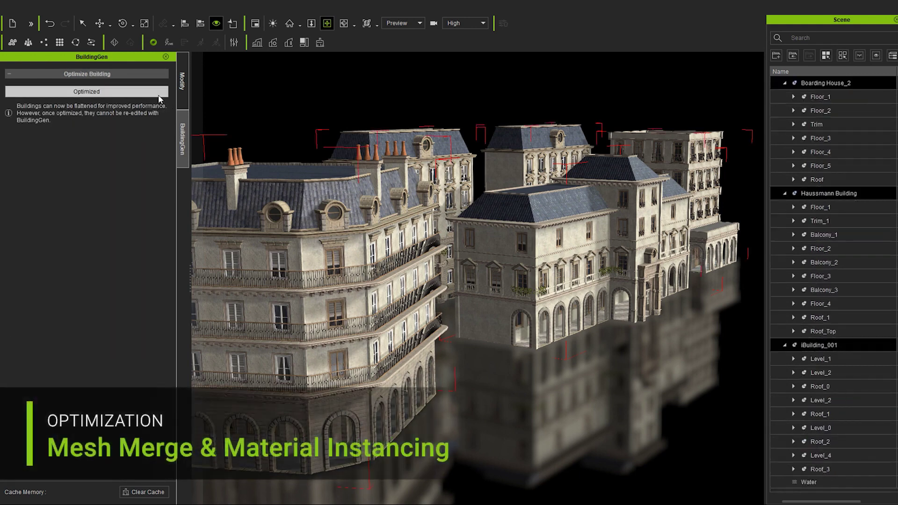
click(159, 96)
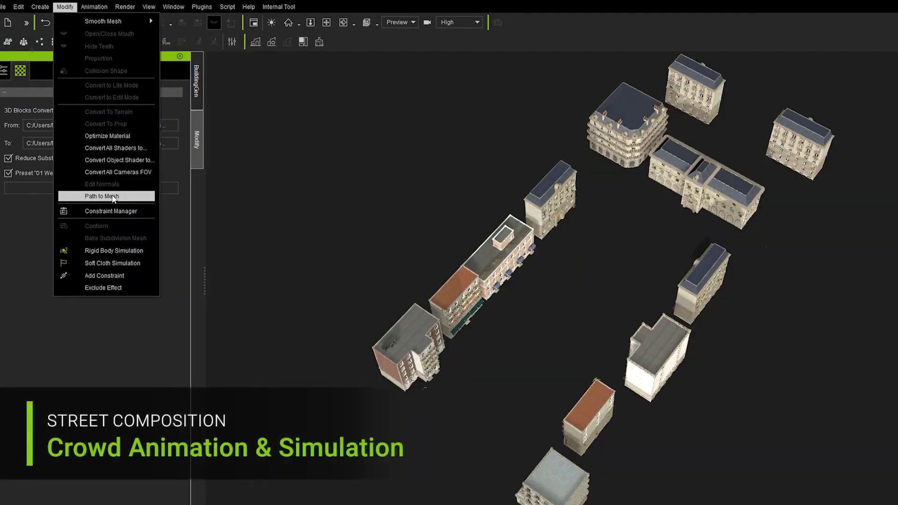
Step: Draw a road path with Path to Mesh and create it between the buildings
click(112, 196)
right_click(493, 126)
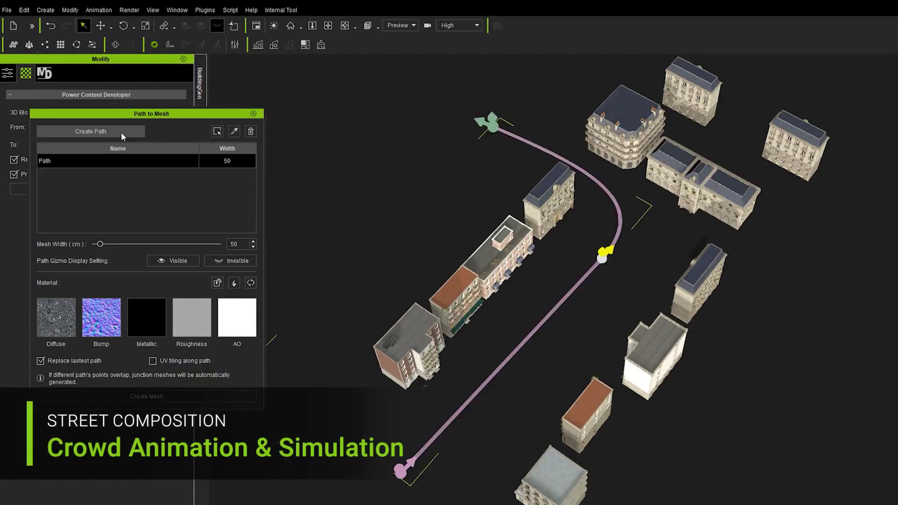
click(121, 132)
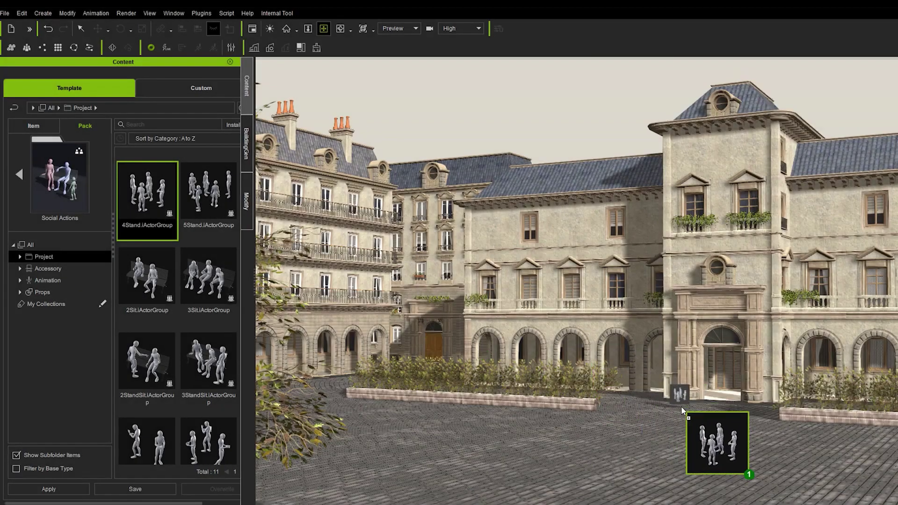
Step: Place three seated actor groups onto the courtyard benches
drag(367, 274, 682, 406)
drag(147, 285, 481, 395)
drag(212, 296, 428, 395)
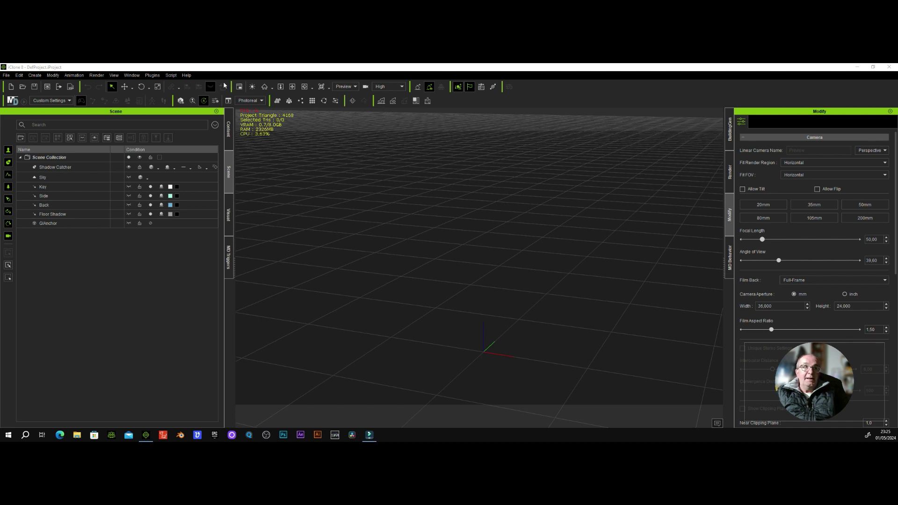
Step: Dismiss the BuildingGen options, browse Content to Props > iBuilding, and hide the statistics overlay
click(154, 76)
mouse_move(170, 121)
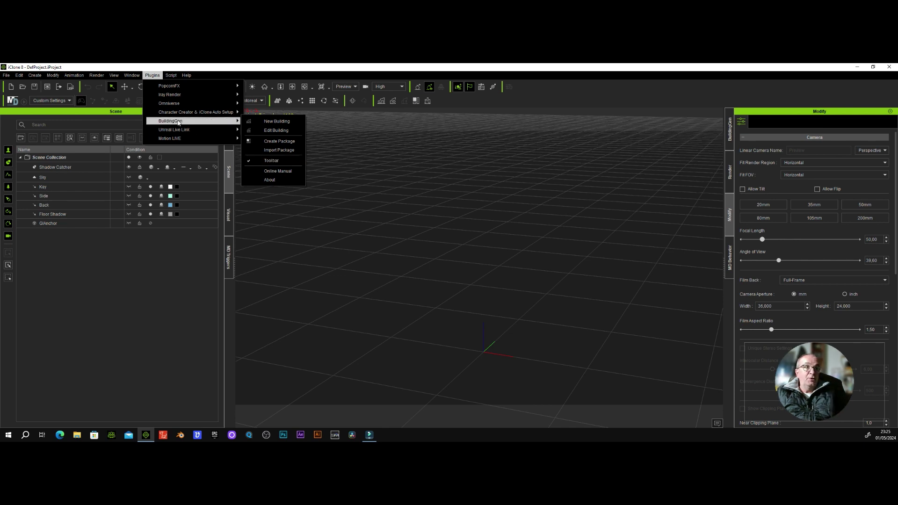
click(474, 102)
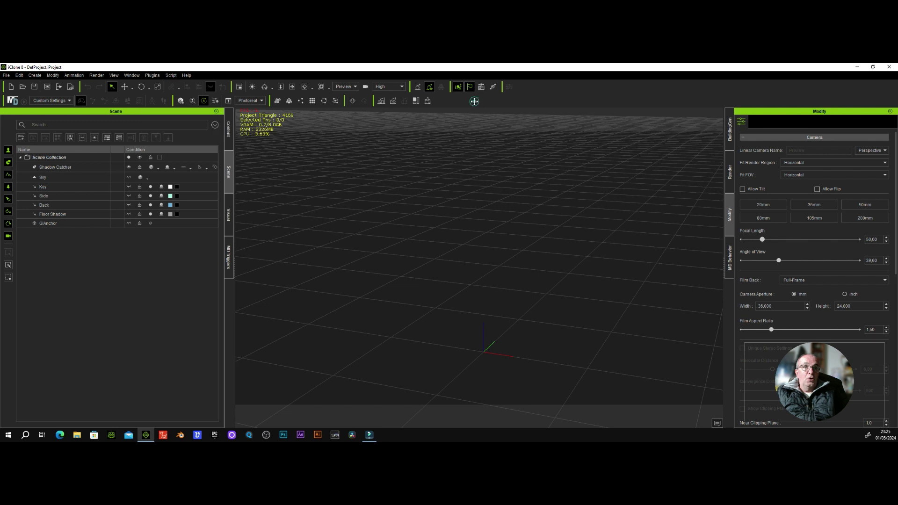
click(228, 137)
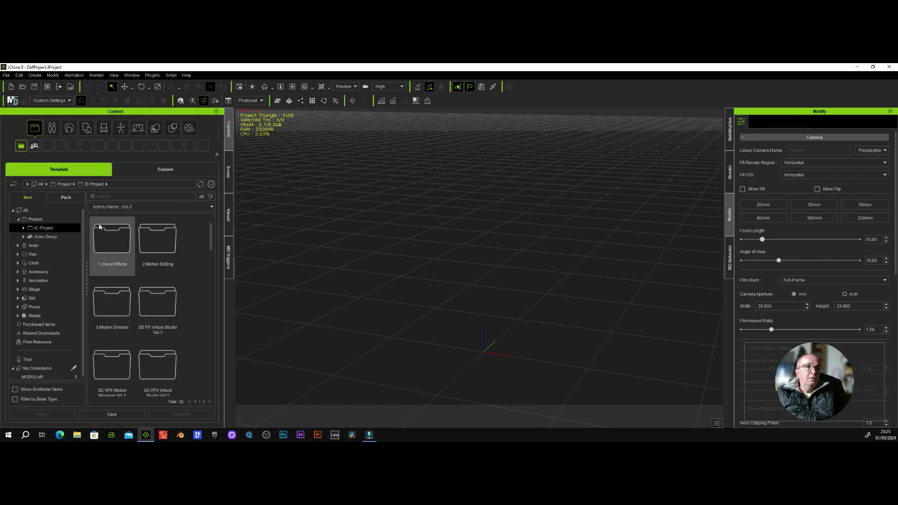
click(18, 307)
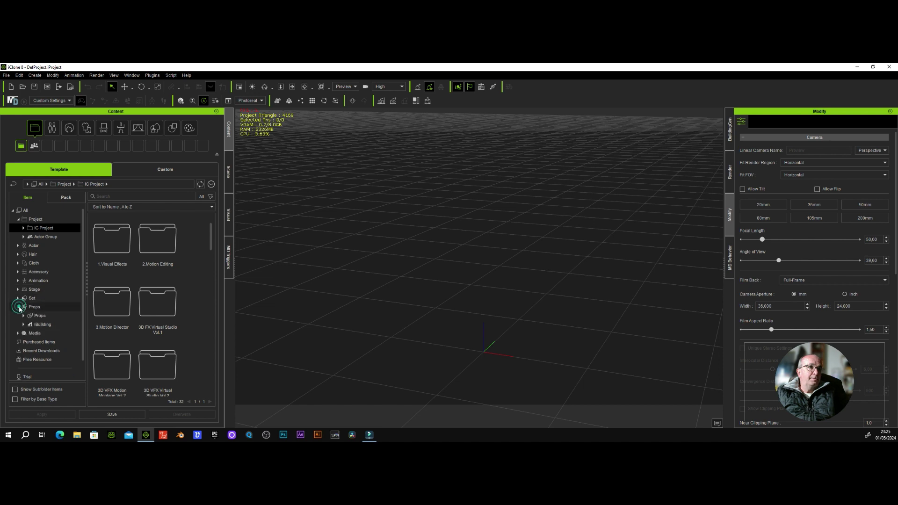
click(43, 325)
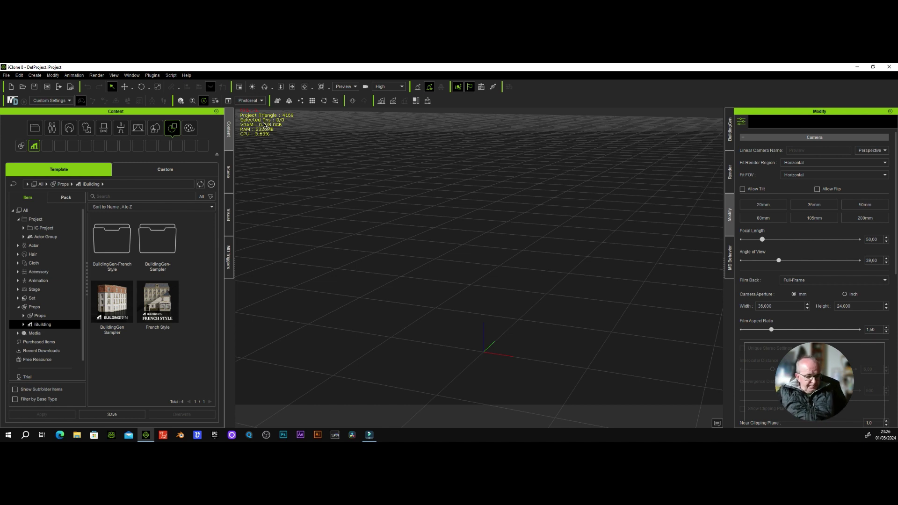
click(264, 125)
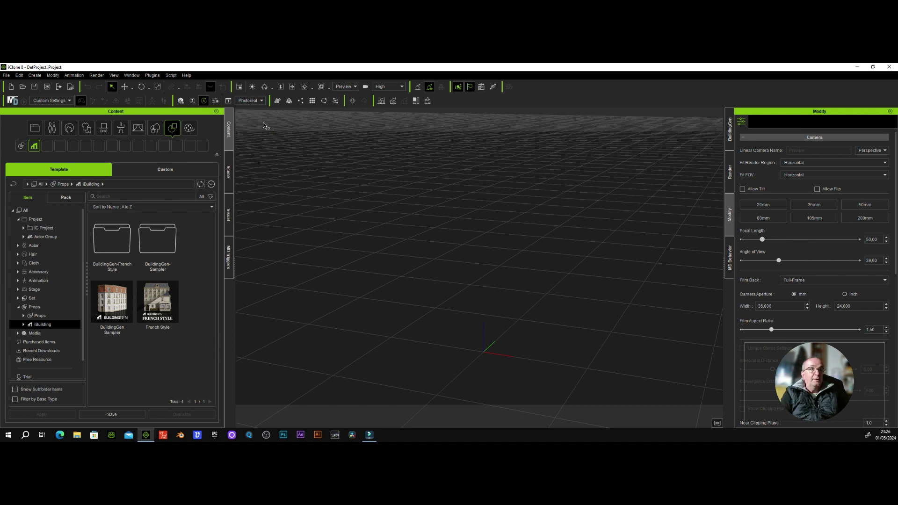
Step: Show statistics, start a new BuildingGen building, and home, zoom and pan to frame its preview
click(265, 125)
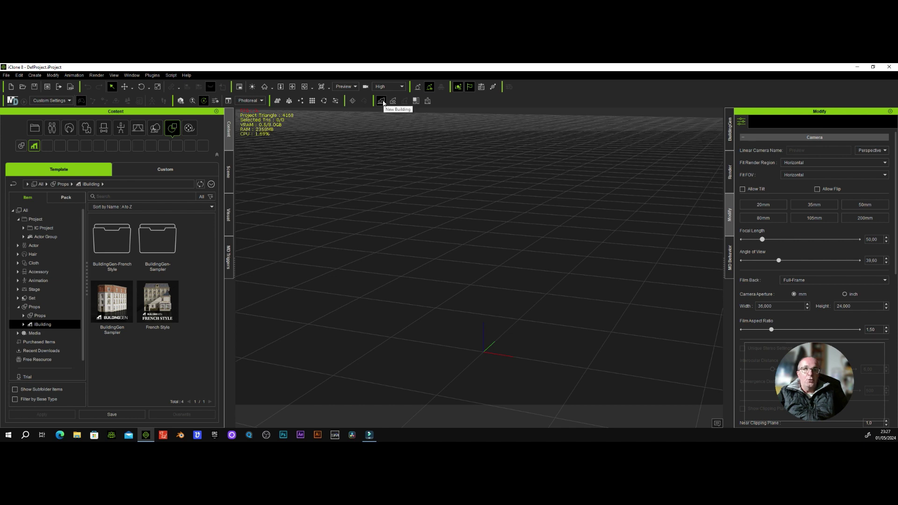
click(381, 102)
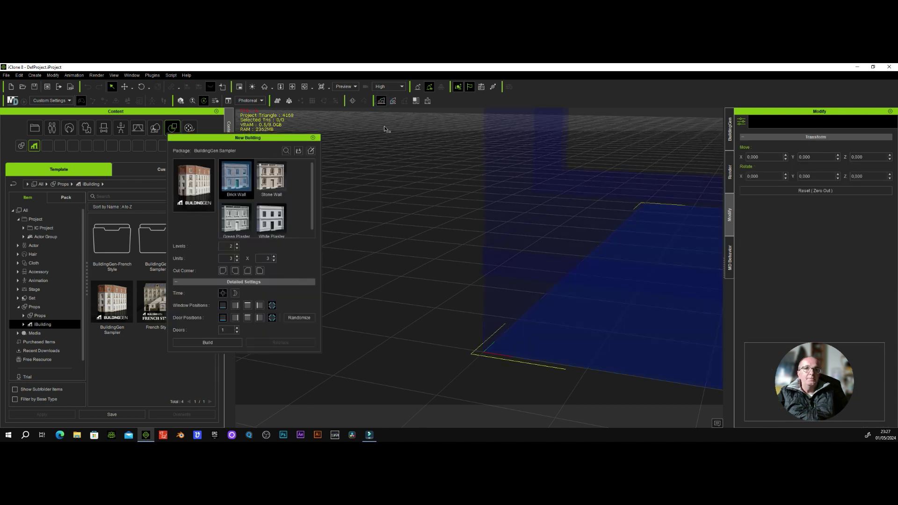
click(265, 88)
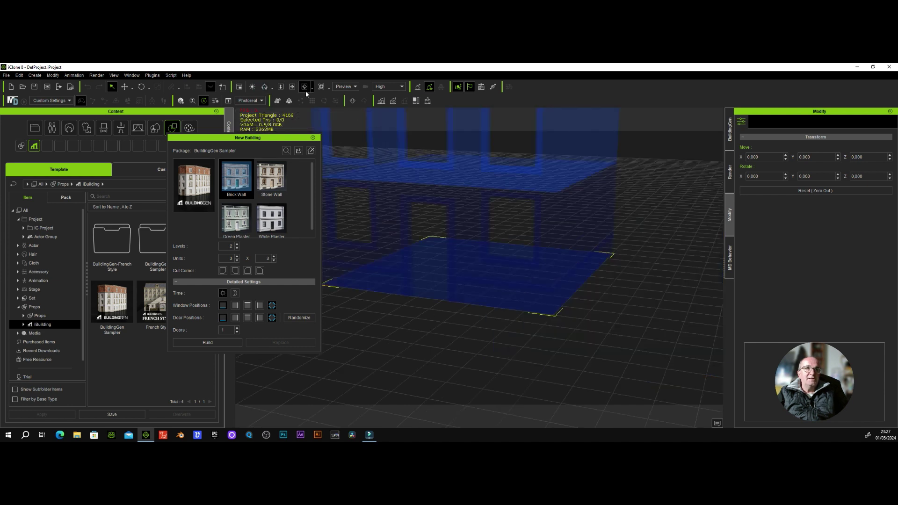
click(281, 87)
drag(416, 192, 429, 164)
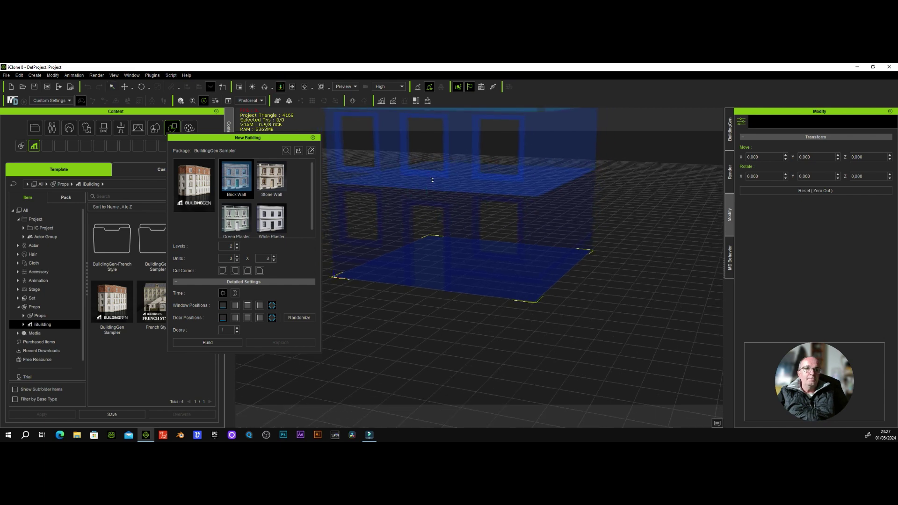
click(293, 86)
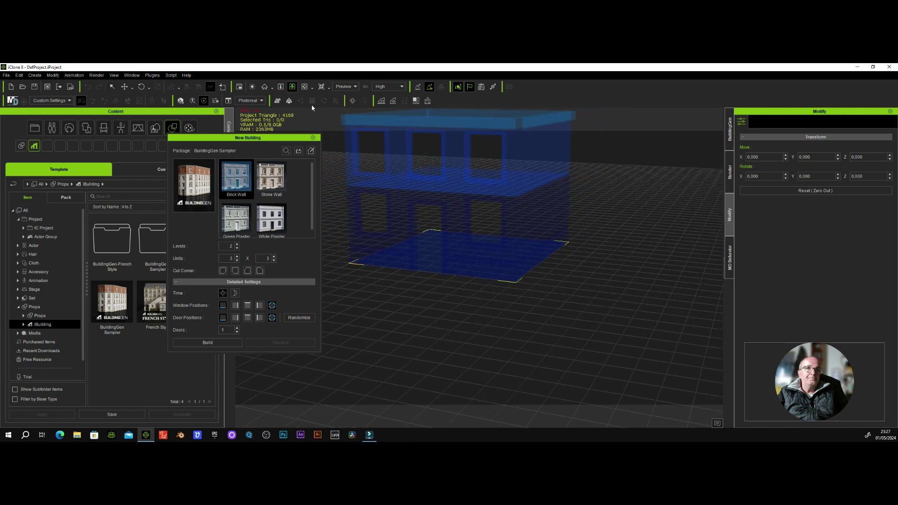
mouse_move(420, 190)
mouse_down()
mouse_move(440, 204)
mouse_move(410, 174)
mouse_move(500, 238)
mouse_move(475, 234)
mouse_up()
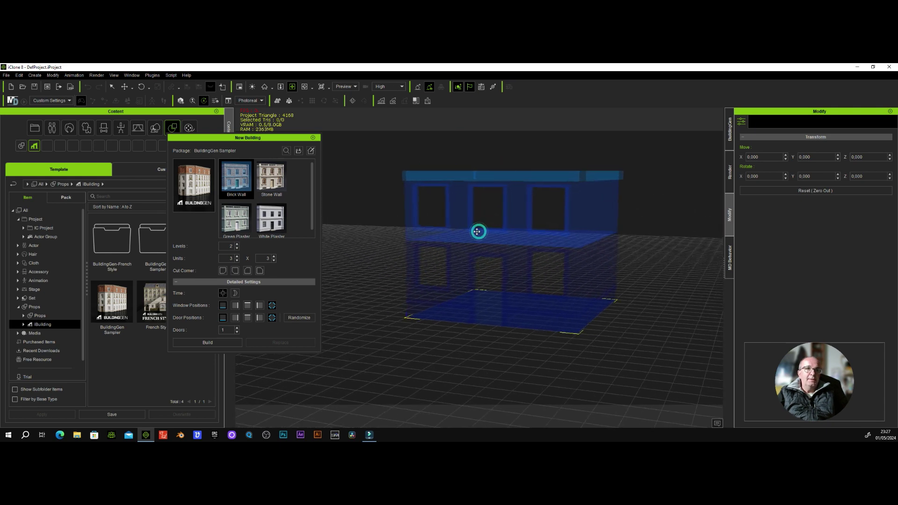
Step: Set the Project Settings 2D background colour to light grey #aaaaaa
click(18, 76)
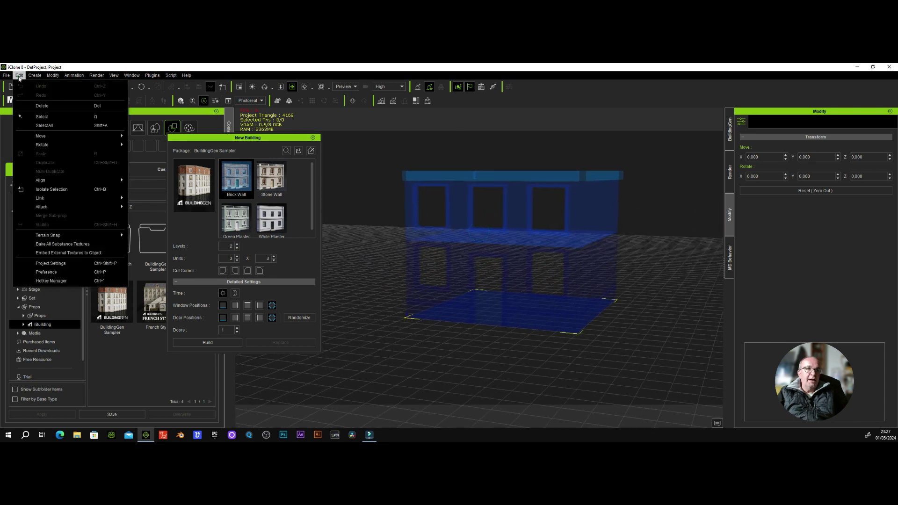
click(46, 265)
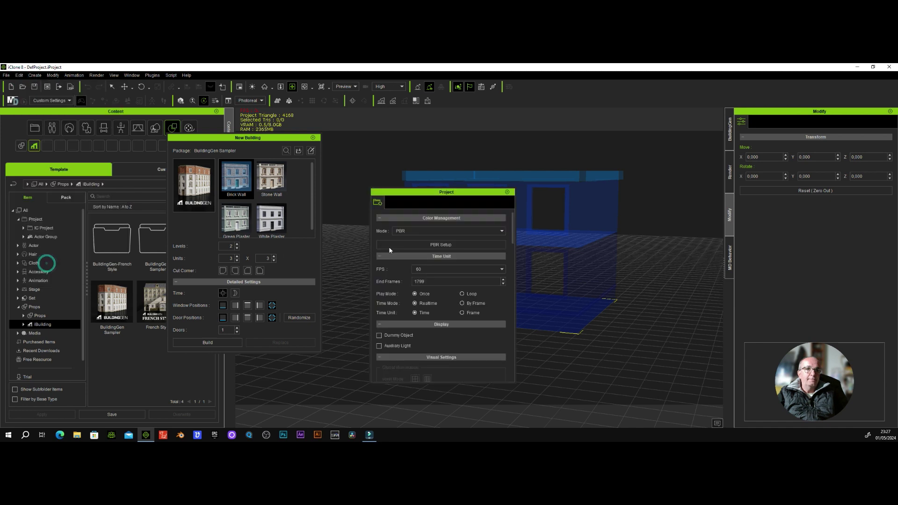
drag(513, 229, 514, 302)
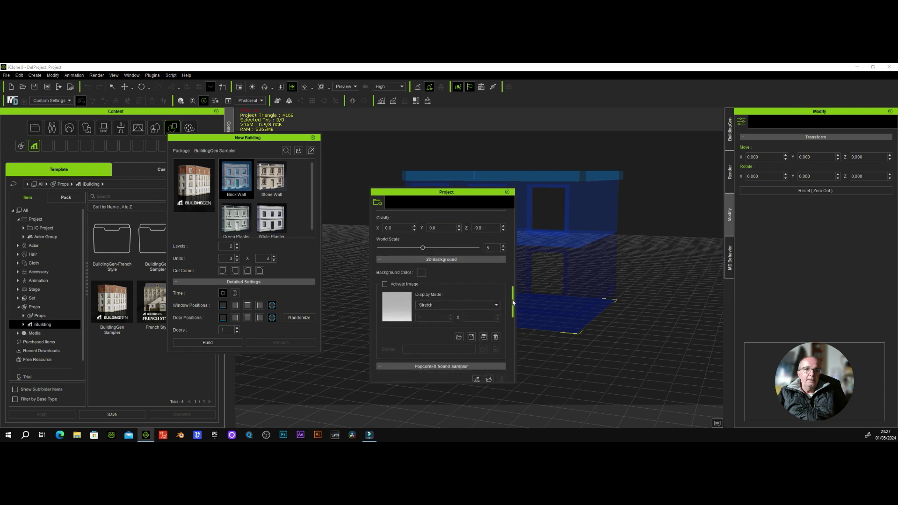
click(422, 269)
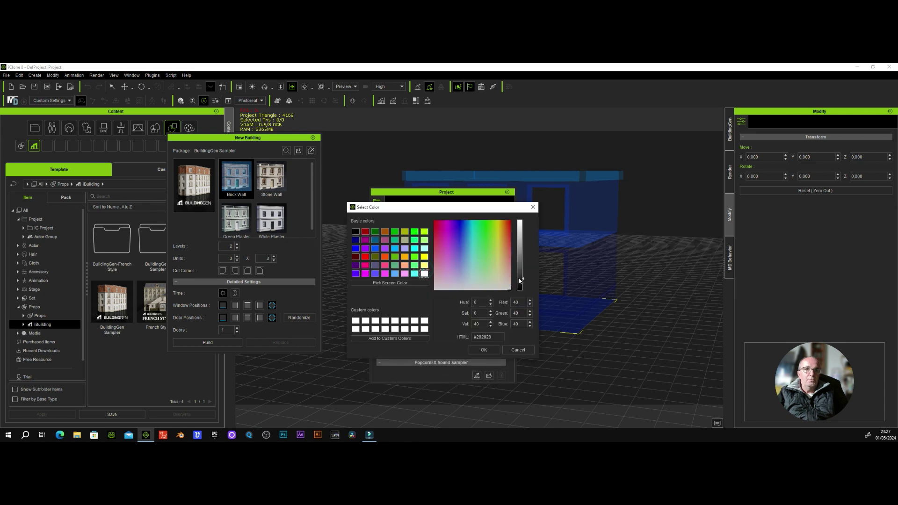
drag(522, 277, 517, 245)
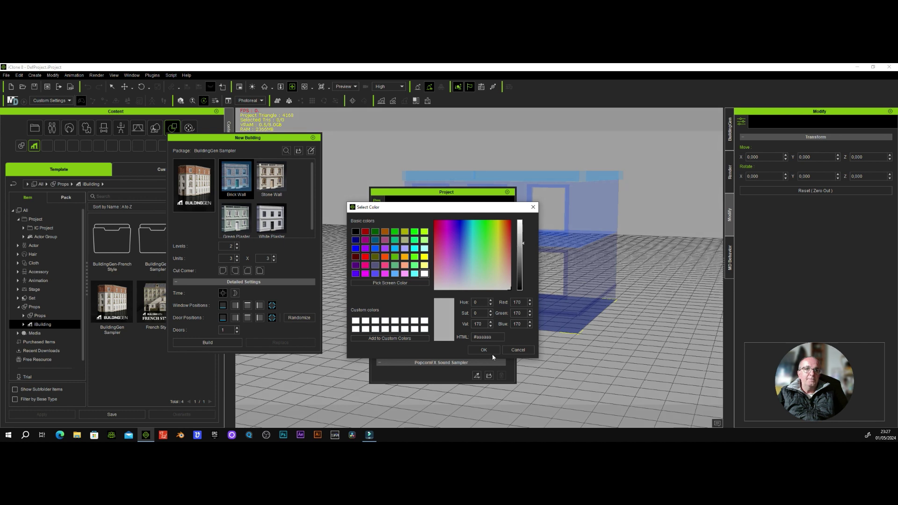
click(485, 349)
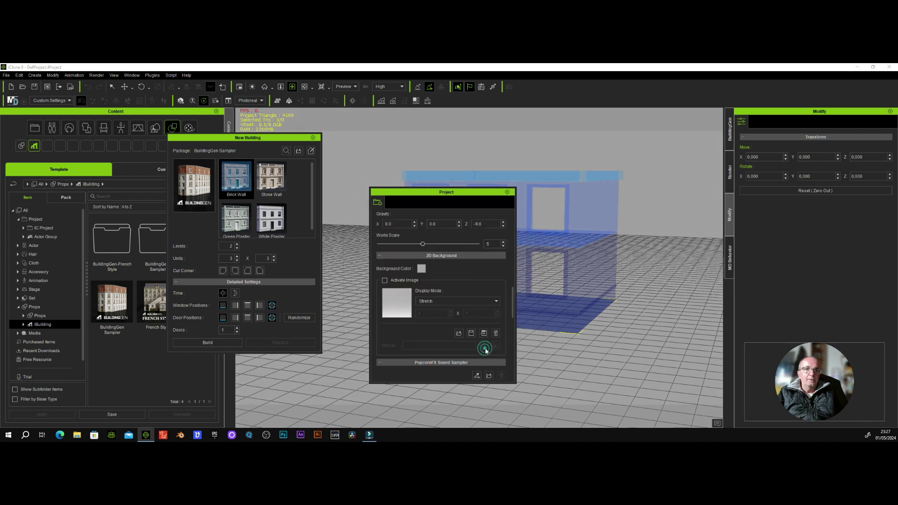
click(507, 192)
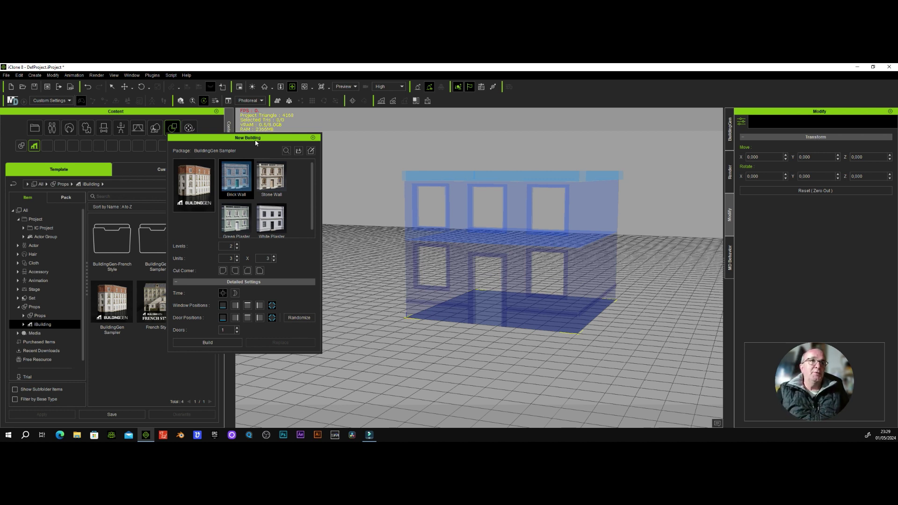
Step: Move the New Building window aside to show the 2-level, 3 x 3 Brick Wall ghost preview
drag(255, 138, 301, 134)
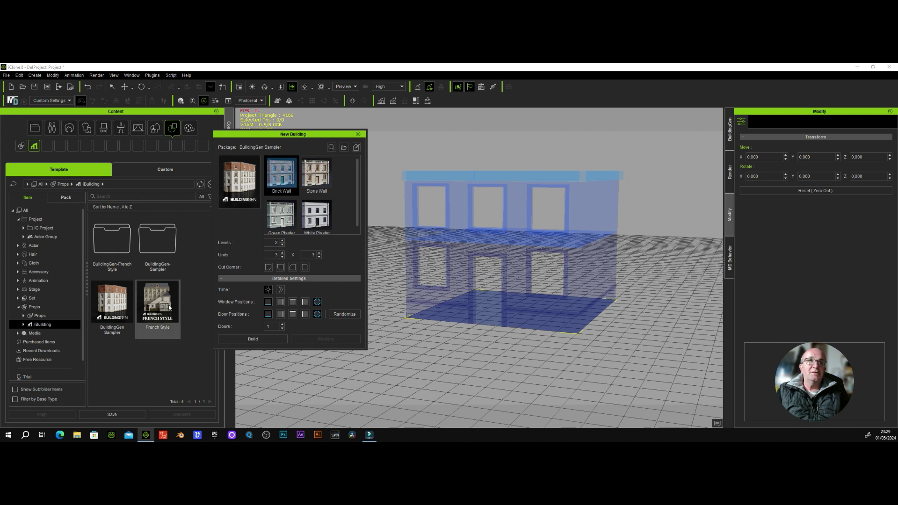
Step: Browse the building-config Open dialog into the Reallusion Templates Props folder
click(344, 147)
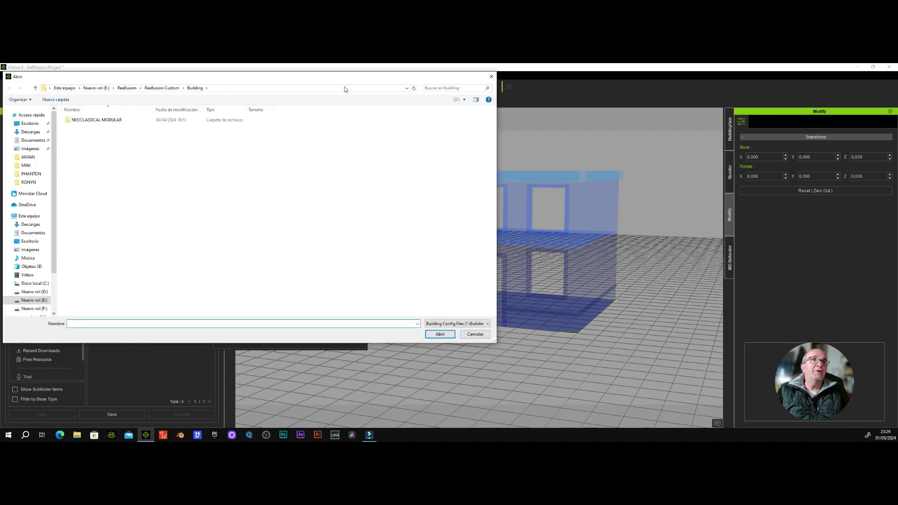
drag(339, 81, 473, 116)
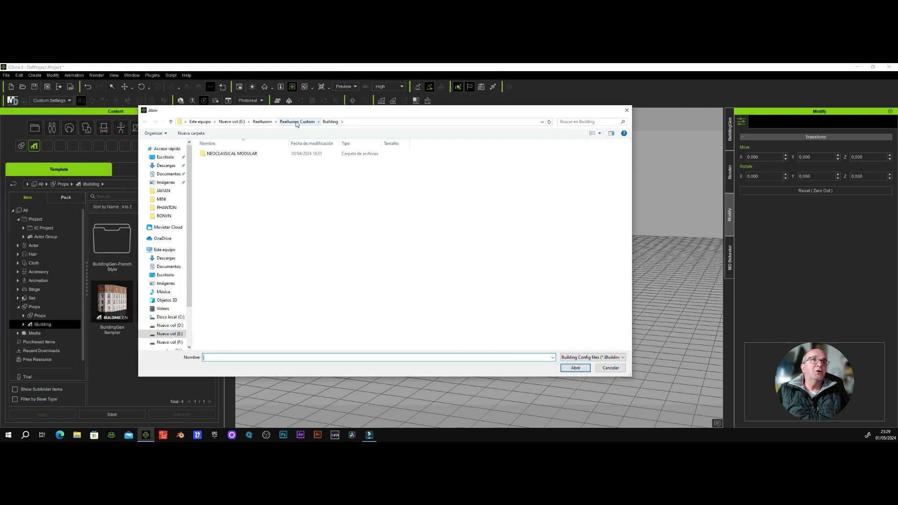
click(261, 121)
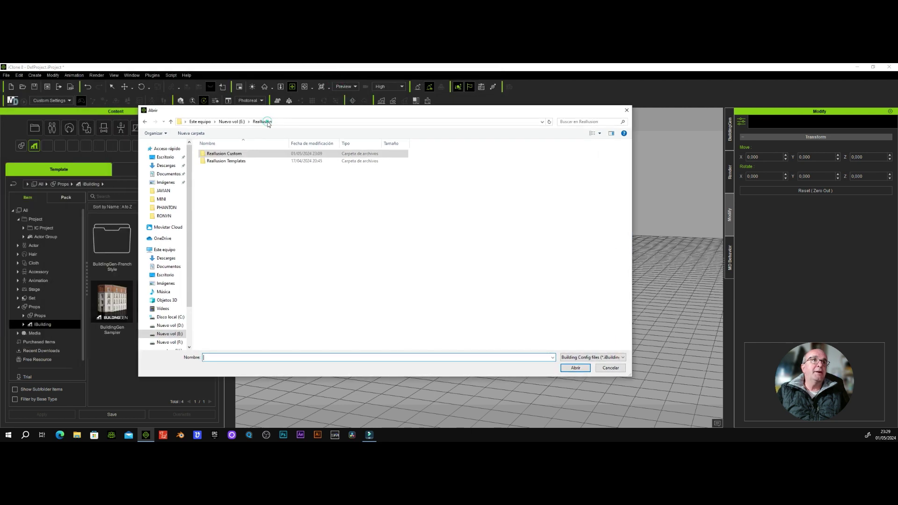
double_click(229, 162)
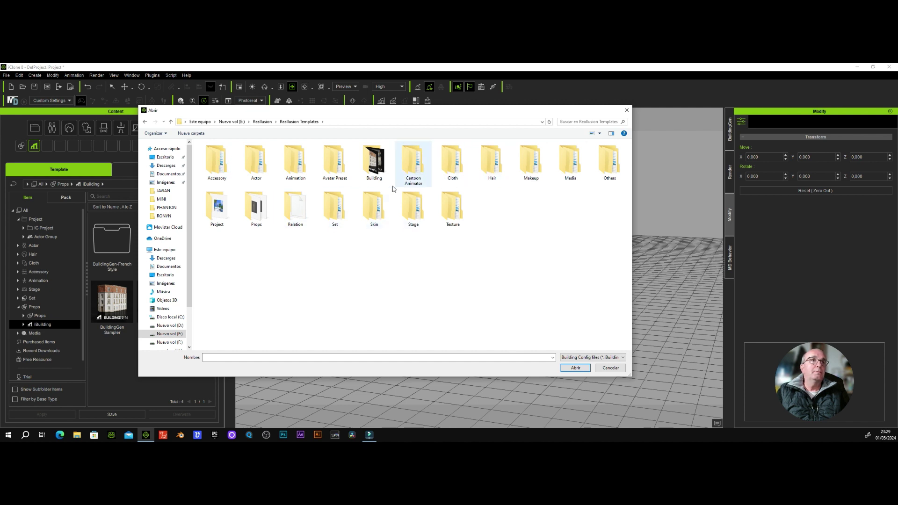
double_click(256, 206)
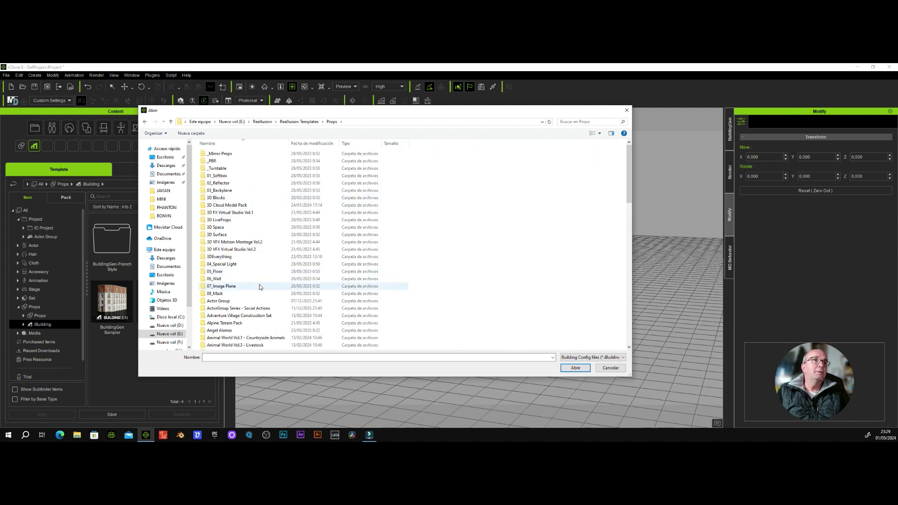
scroll(260, 286, down, 5)
scroll(260, 287, down, 5)
scroll(260, 286, down, 5)
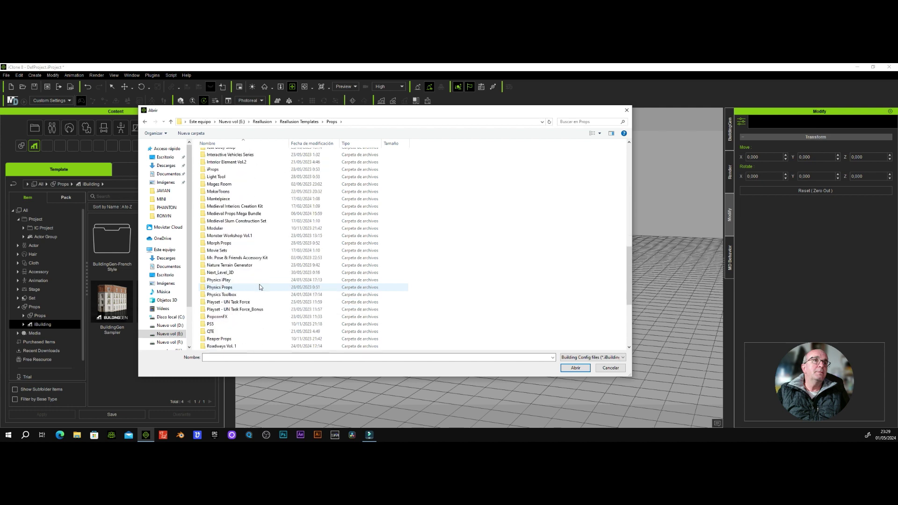
scroll(260, 287, down, 5)
scroll(259, 285, up, 8)
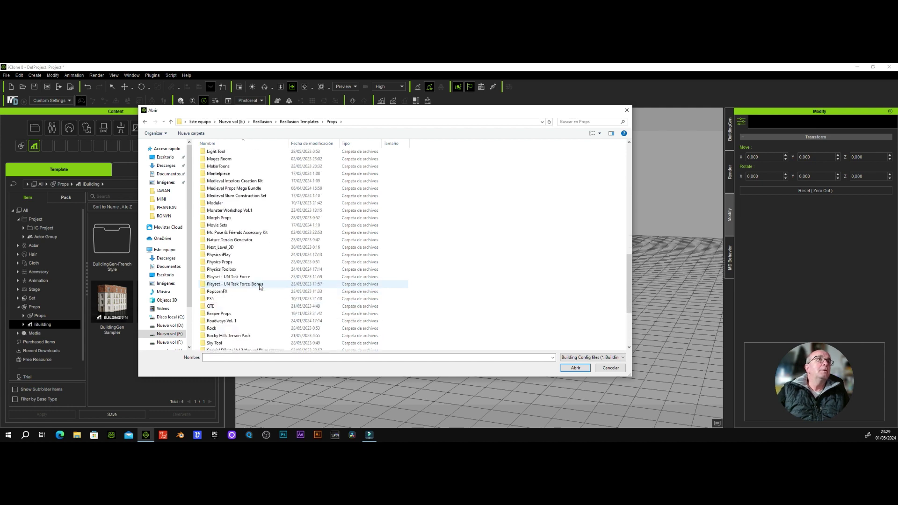
scroll(259, 285, up, 4)
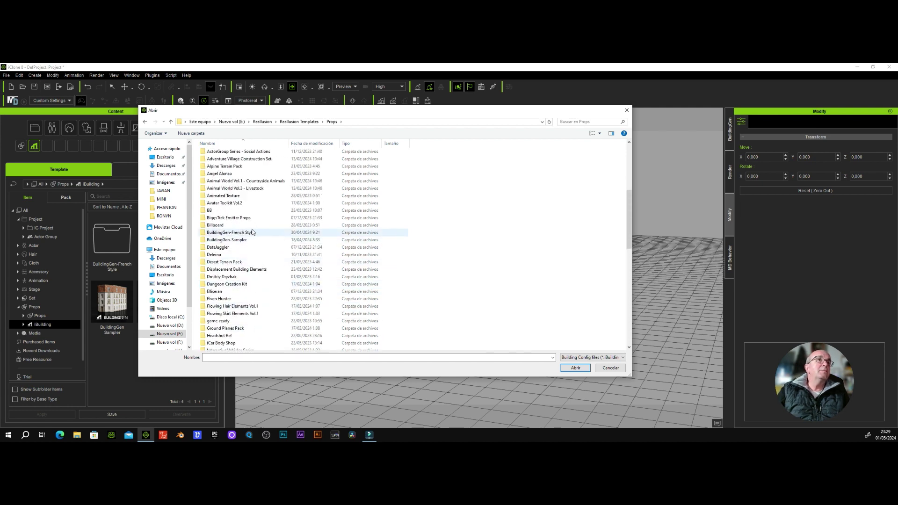
Step: Look through the BuildingGen-French Style Element, Decorations and Vegetation folders, then cancel
click(222, 235)
double_click(222, 234)
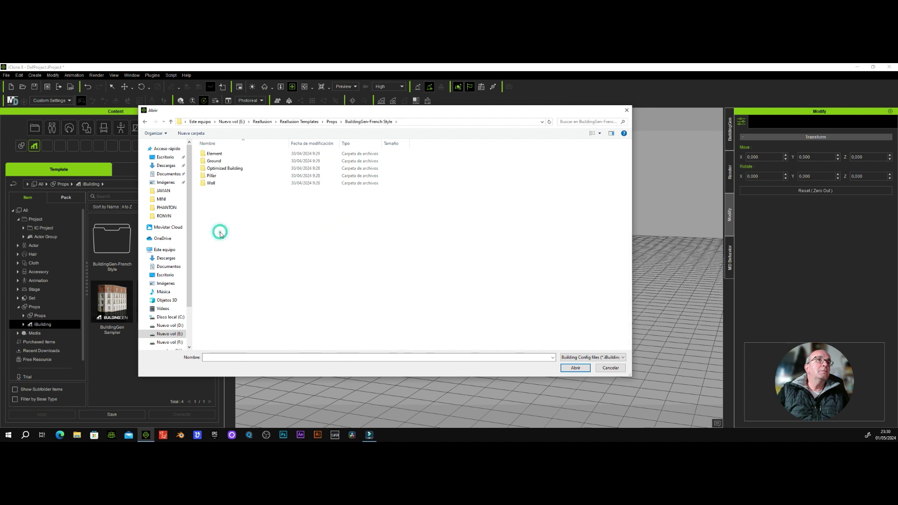
double_click(217, 154)
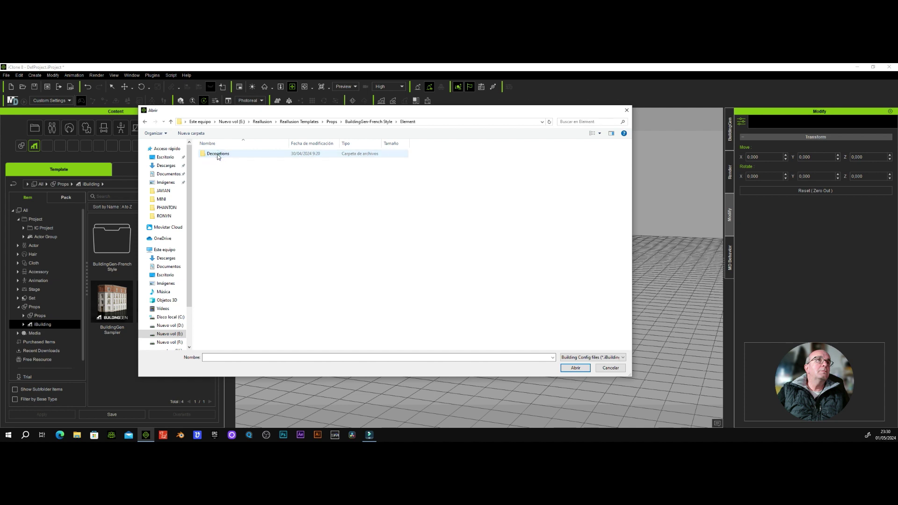
click(217, 156)
double_click(217, 156)
double_click(217, 176)
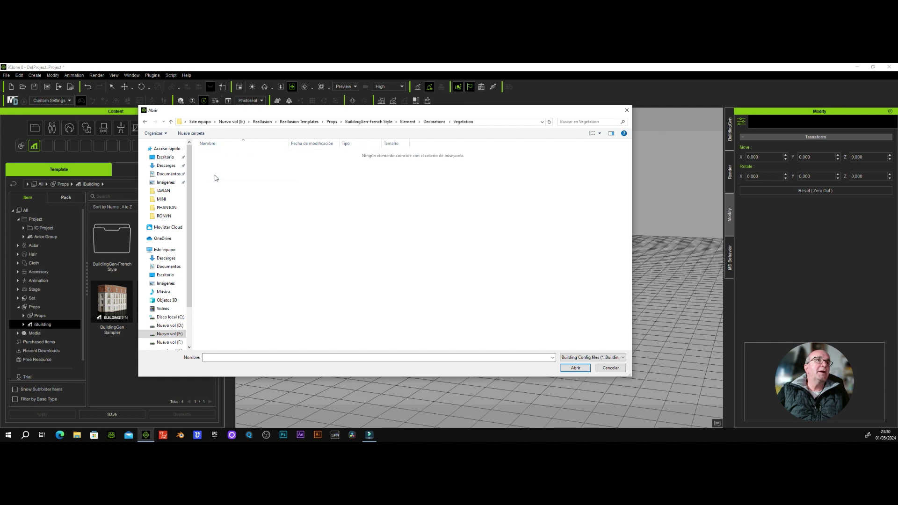
click(610, 368)
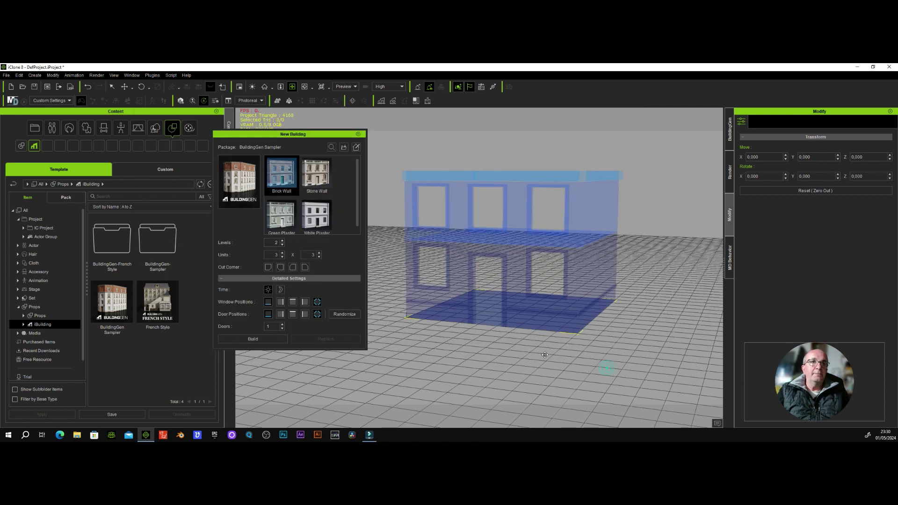
Step: Filter the Content library to iBuilding configs and load the French Style package
click(331, 147)
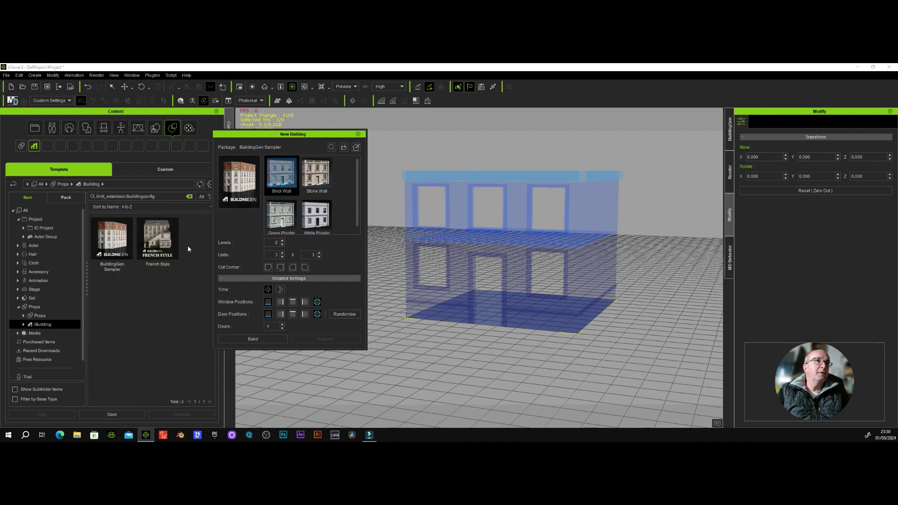
click(165, 242)
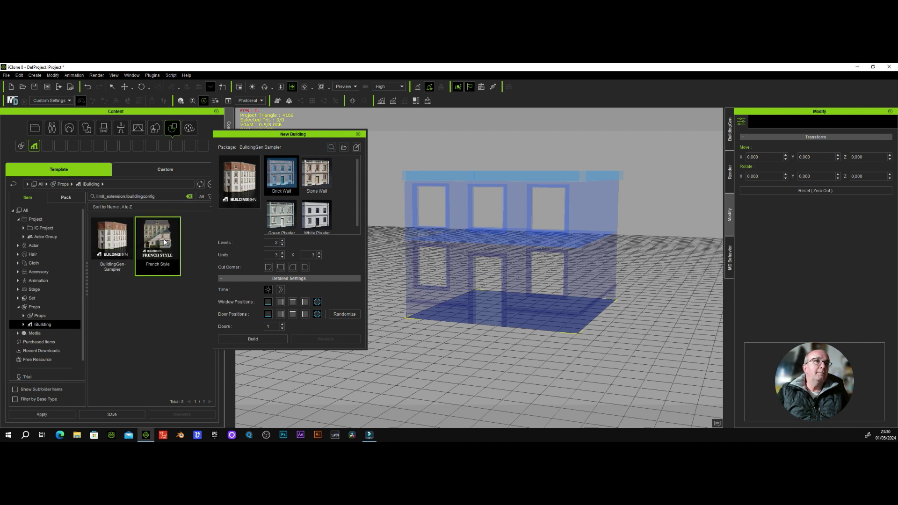
double_click(163, 240)
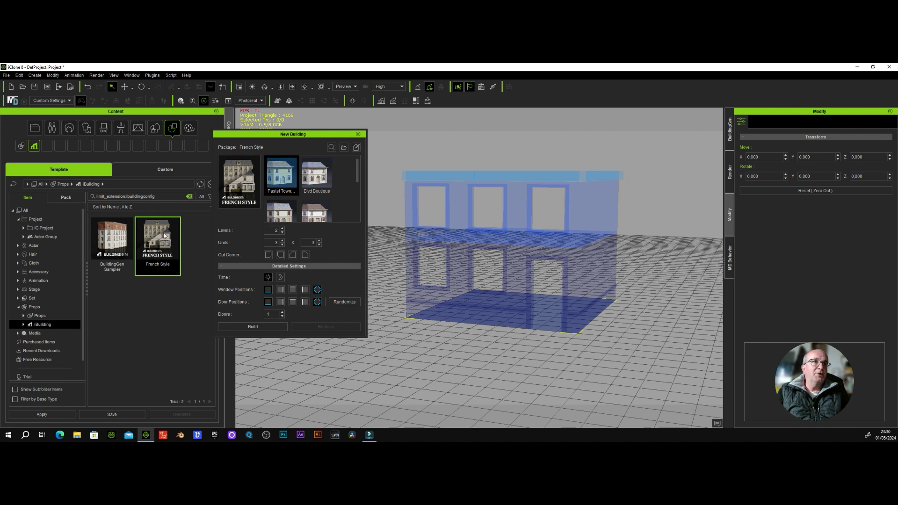
Step: Enlarge the style gallery so all eight French Style templates, including Ave Tavern and Bayou Cabin, show
scroll(314, 202, down, 3)
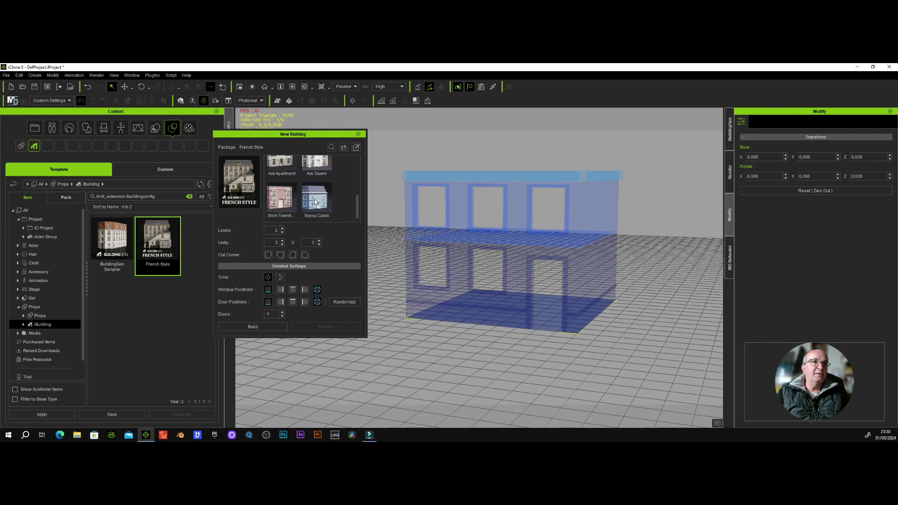
scroll(315, 202, up, 3)
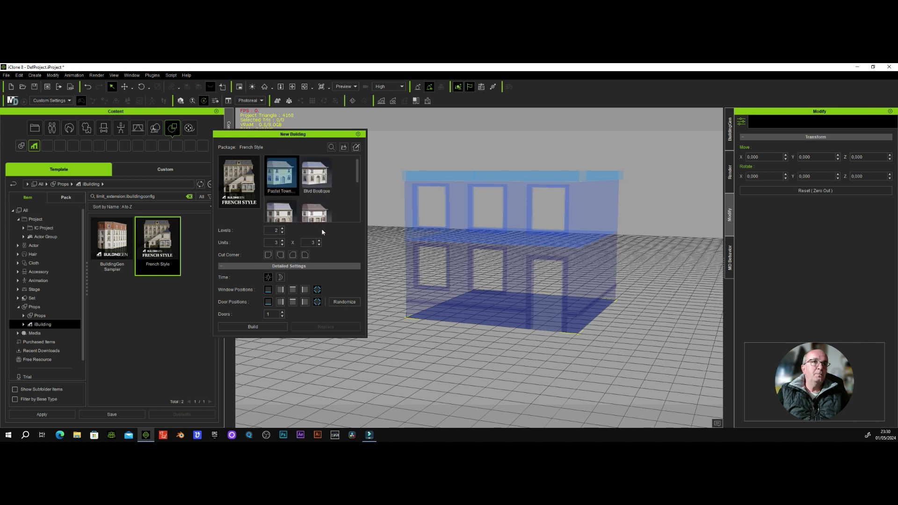
drag(365, 336, 421, 384)
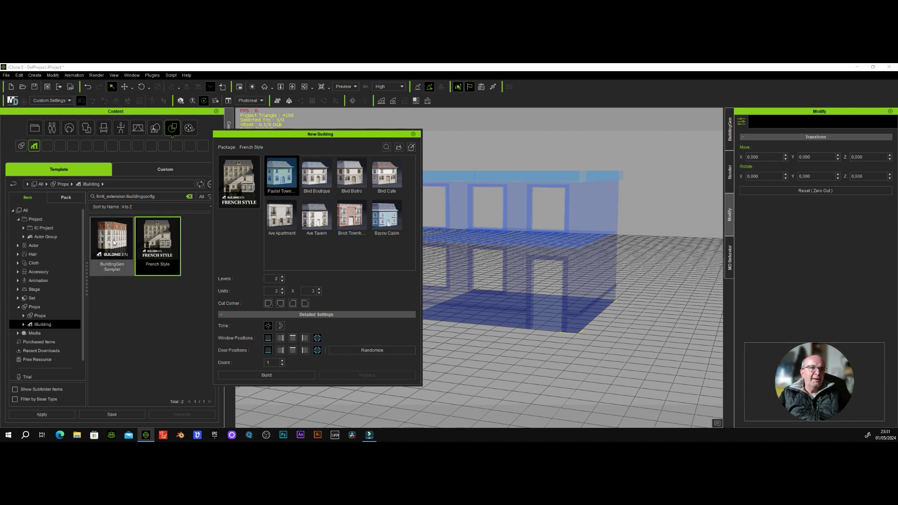
Step: Reload the BuildingGen Sampler package and shift the New Building panel left
double_click(114, 242)
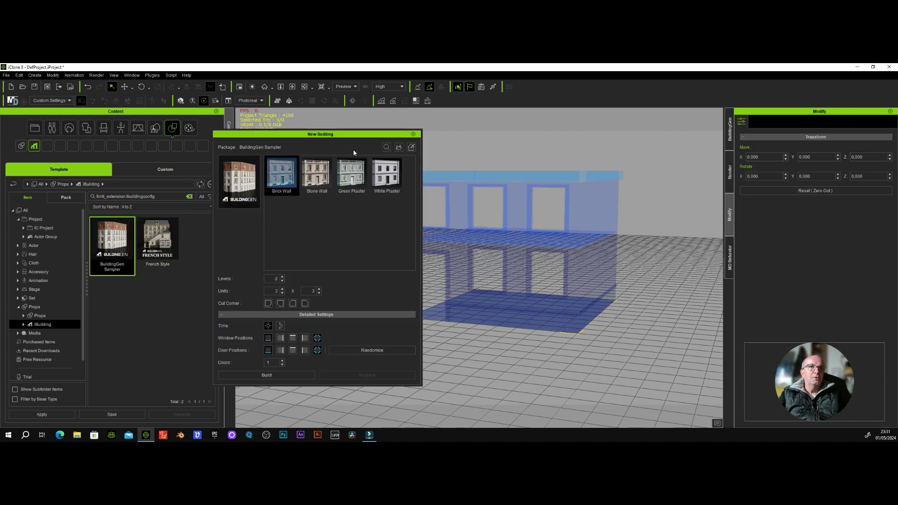
drag(349, 135, 298, 136)
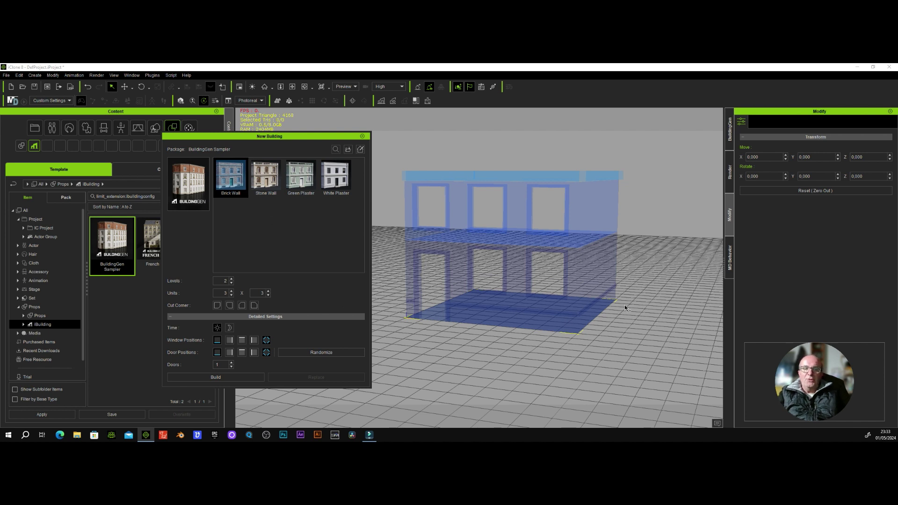
Step: Raise the second Units value from 3 to 5 and orbit around the building preview
click(268, 291)
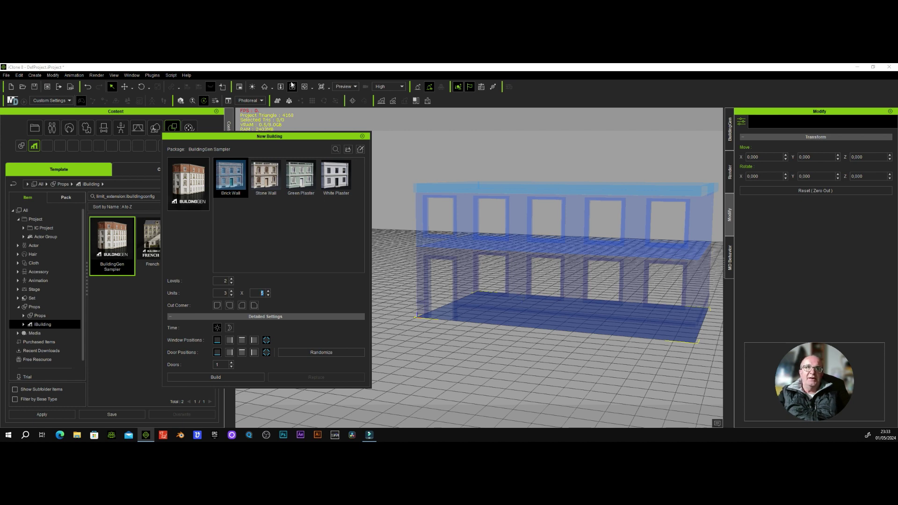
click(304, 87)
mouse_move(564, 271)
mouse_down()
mouse_move(576, 274)
mouse_move(433, 288)
mouse_move(511, 377)
mouse_up()
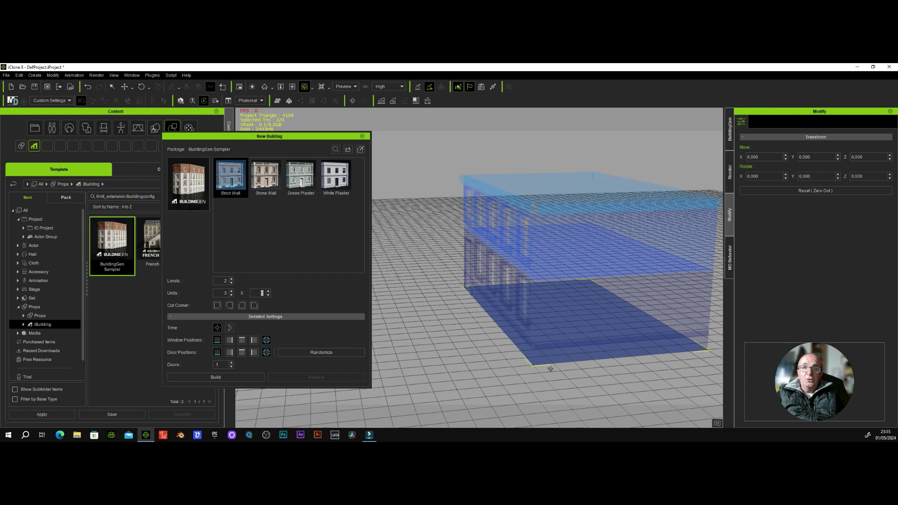
Step: In Preferences, toggle Show Grid off and back on, keeping 100 cm grid spacing
click(18, 75)
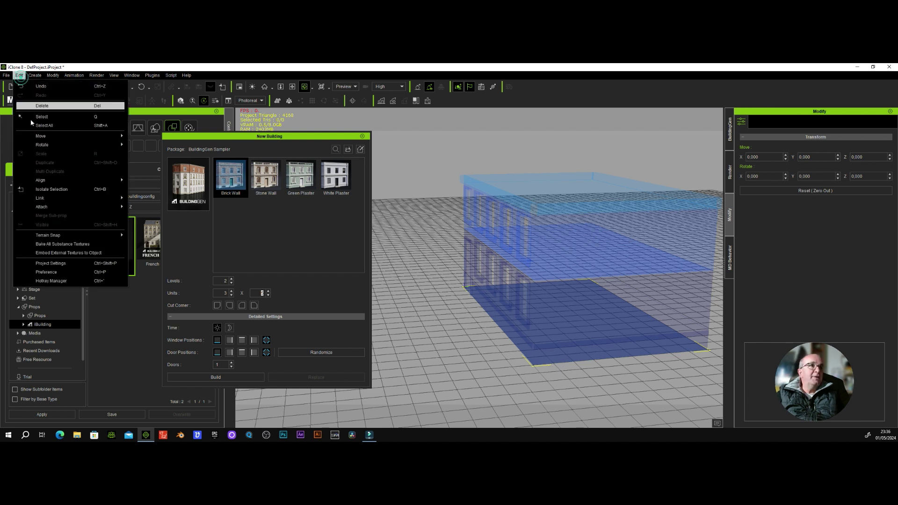
click(60, 273)
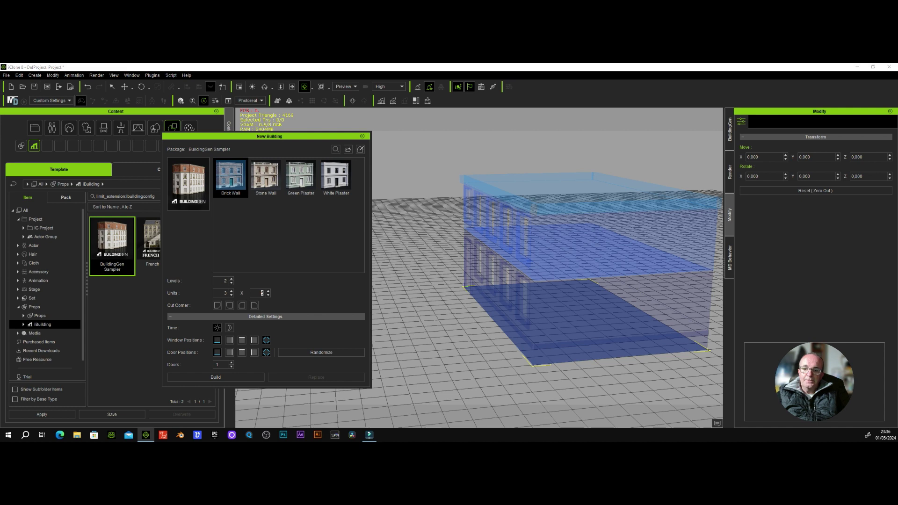
drag(407, 165, 494, 159)
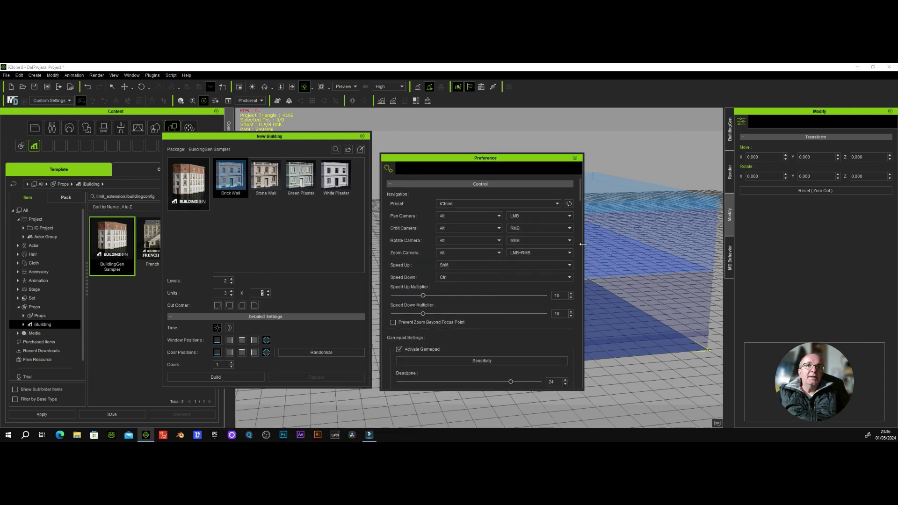
drag(581, 196, 579, 251)
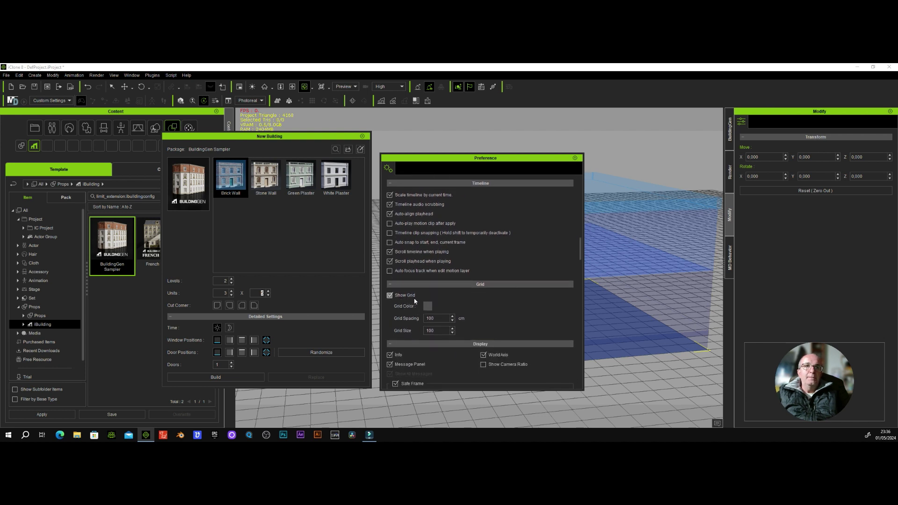
click(392, 299)
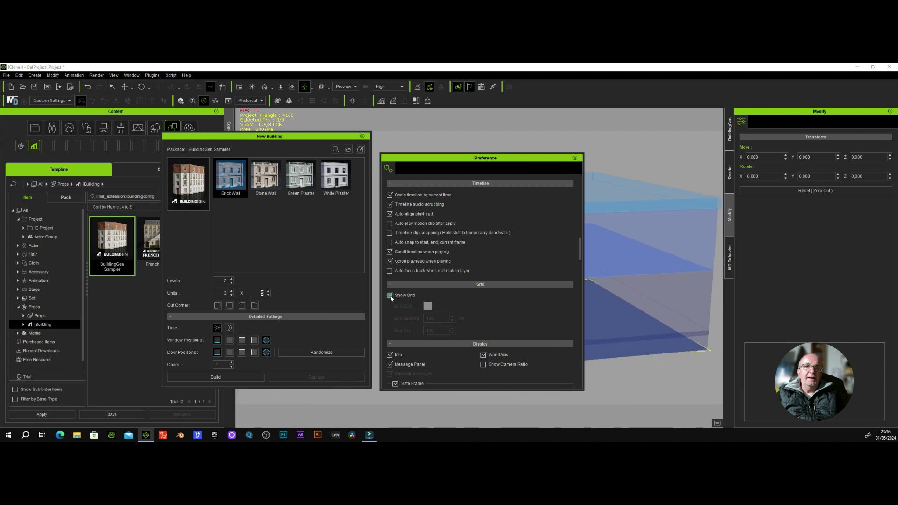
click(392, 299)
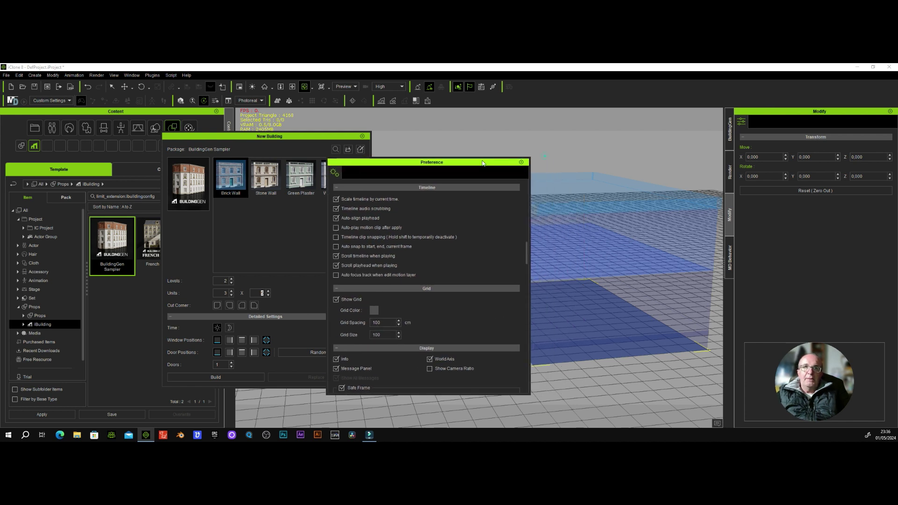
Step: Close the Preference dialog and orbit to face the brick building's front
drag(545, 159, 368, 150)
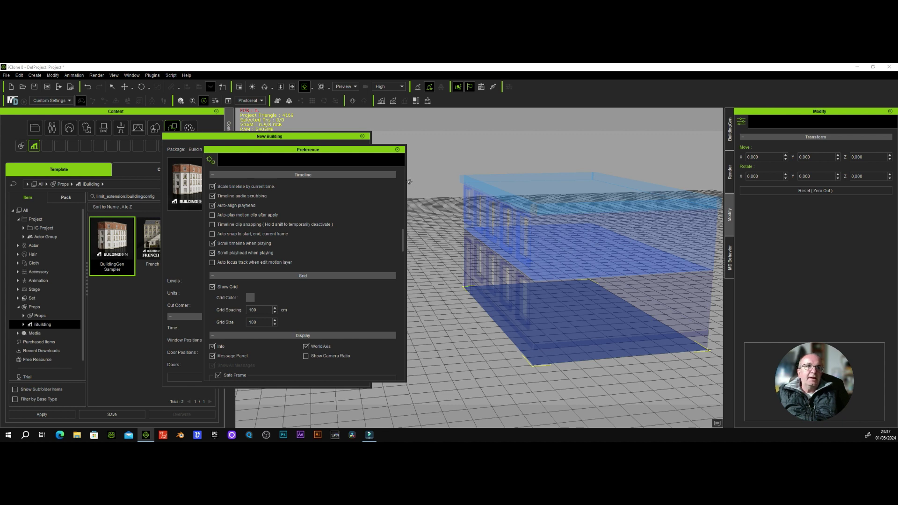
drag(345, 149, 522, 208)
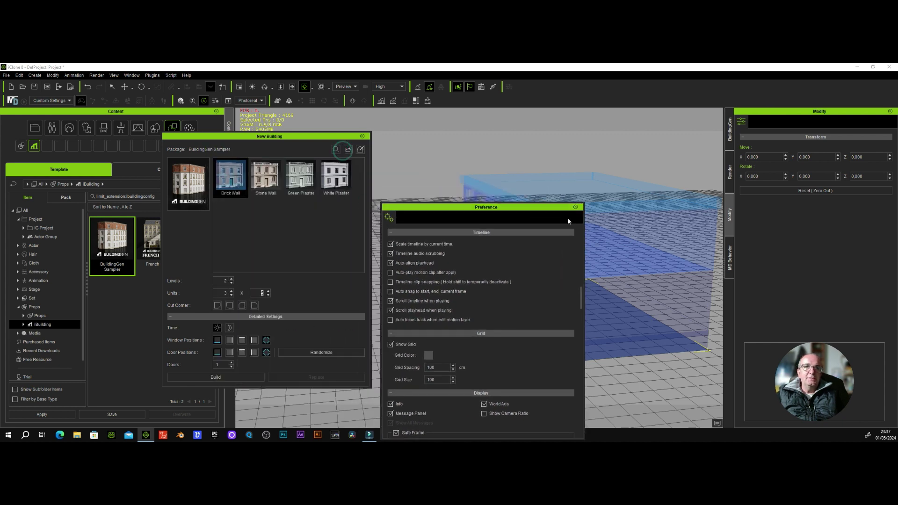
click(576, 207)
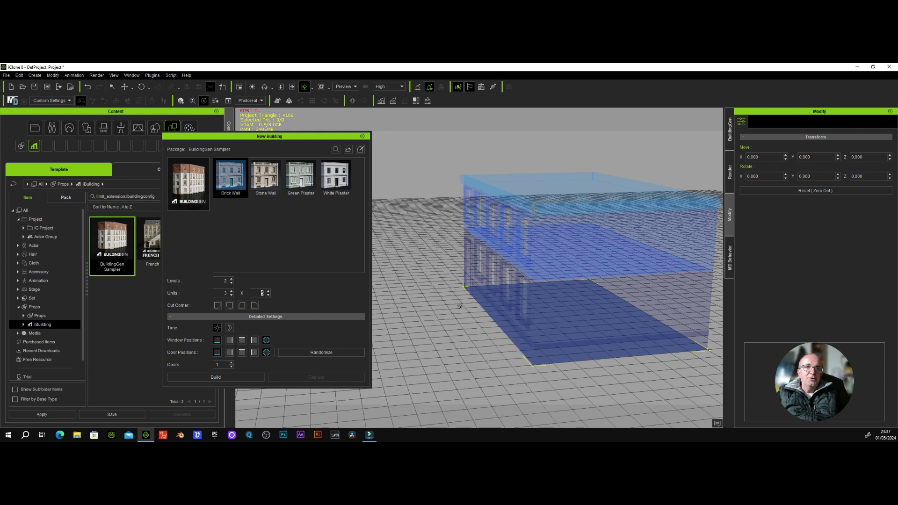
mouse_move(456, 307)
right_down()
mouse_move(574, 311)
mouse_move(410, 295)
right_up()
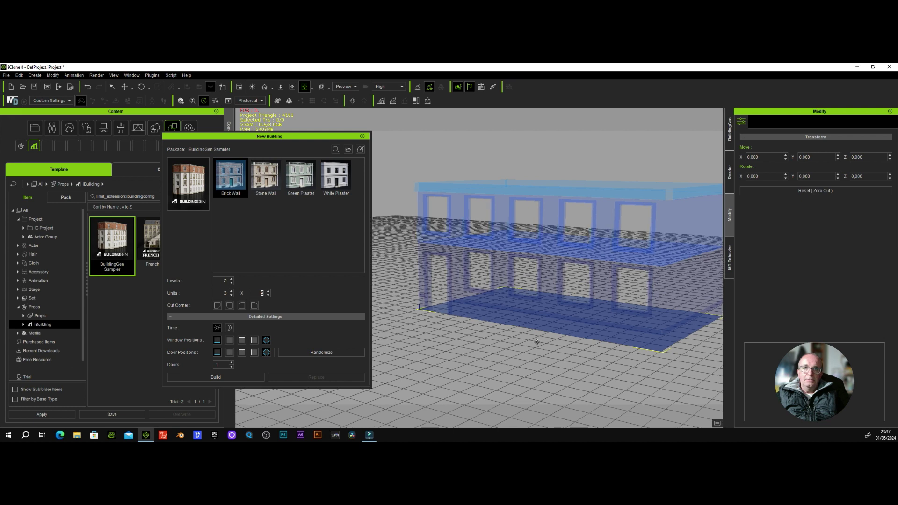
Step: Increase Levels from 2 to 3 and orbit around the taller building
right_drag(379, 321, 477, 327)
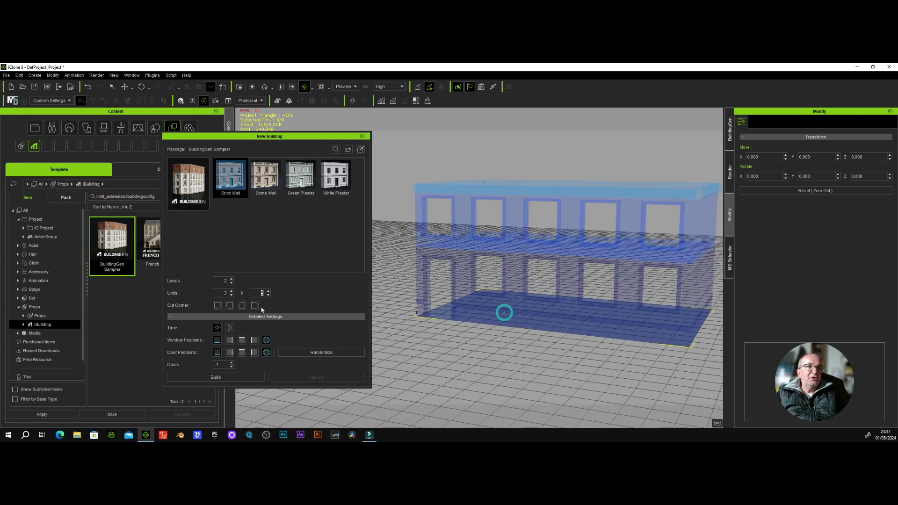
click(231, 279)
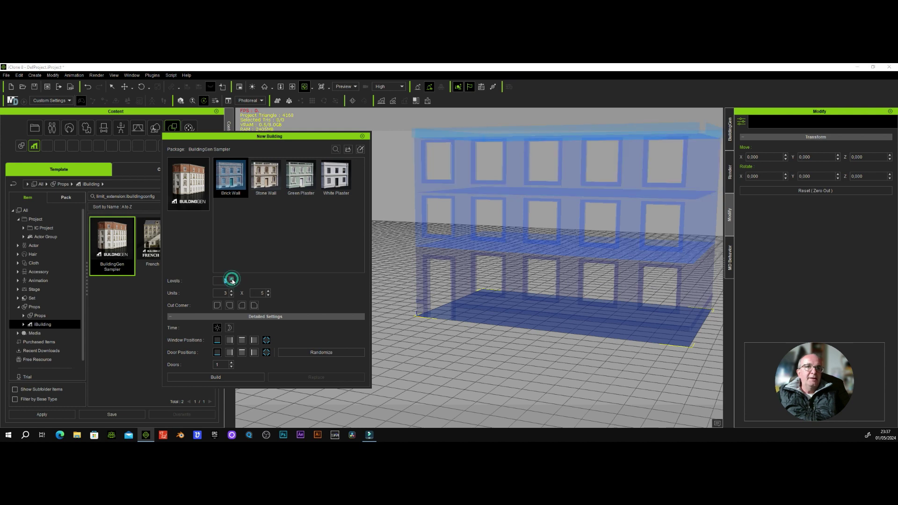
mouse_move(473, 327)
right_down()
mouse_move(485, 326)
mouse_move(473, 326)
right_up()
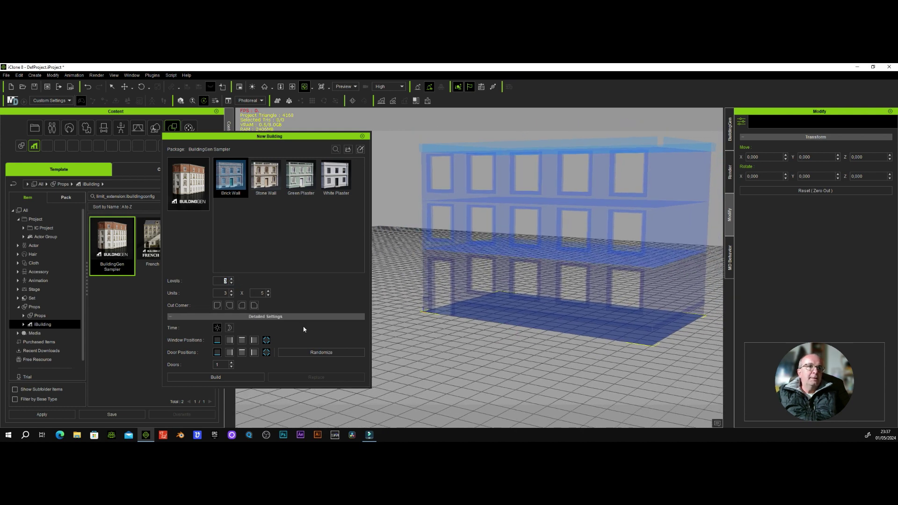
Step: Compare the Cut Corner options and settle on the third corner cut style
click(217, 305)
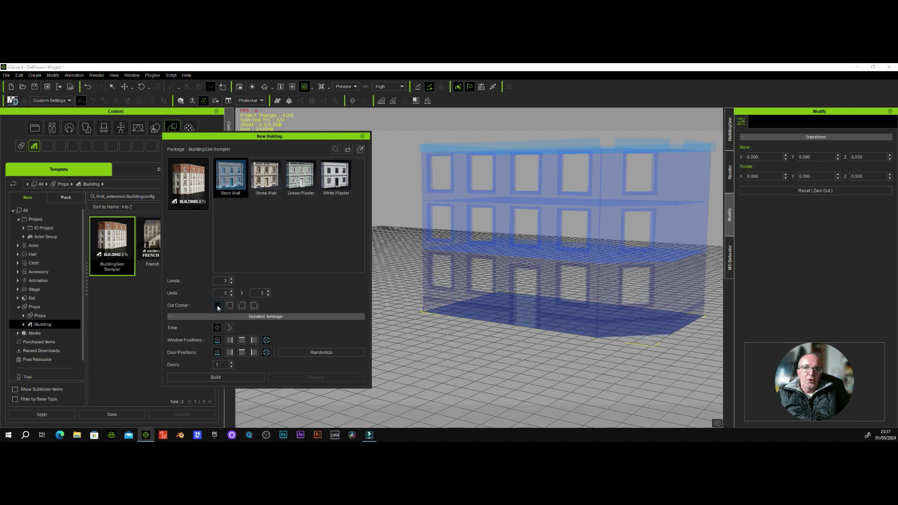
click(217, 306)
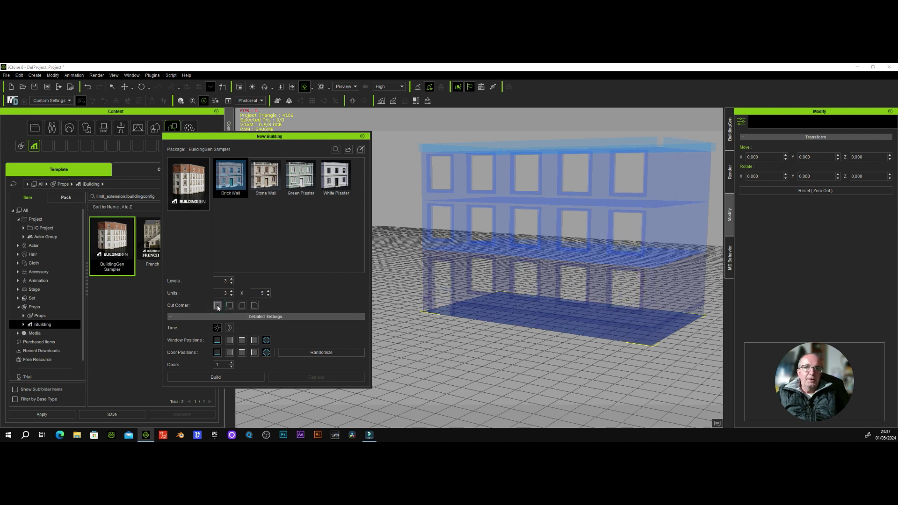
click(229, 306)
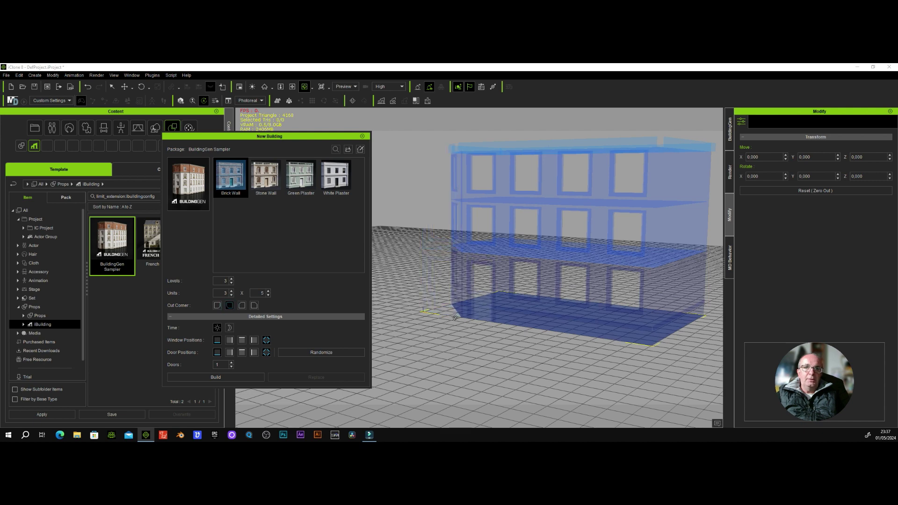
right_drag(466, 307, 496, 300)
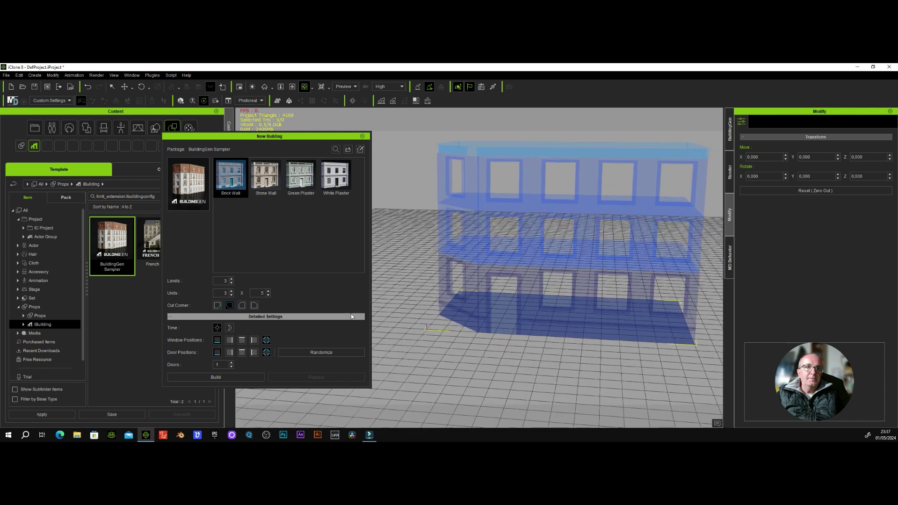
click(230, 305)
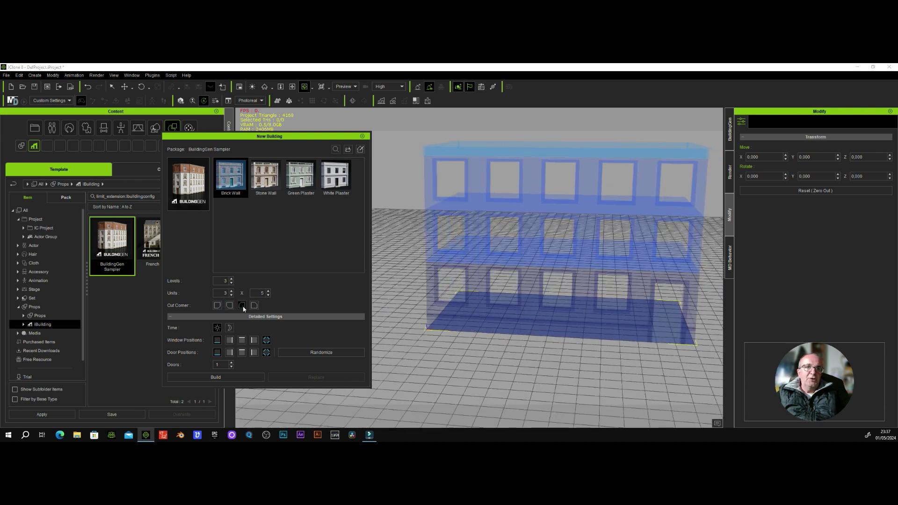
click(242, 305)
mouse_move(460, 309)
right_down()
mouse_move(464, 302)
mouse_move(561, 321)
mouse_move(471, 341)
mouse_move(649, 357)
mouse_move(369, 379)
right_up()
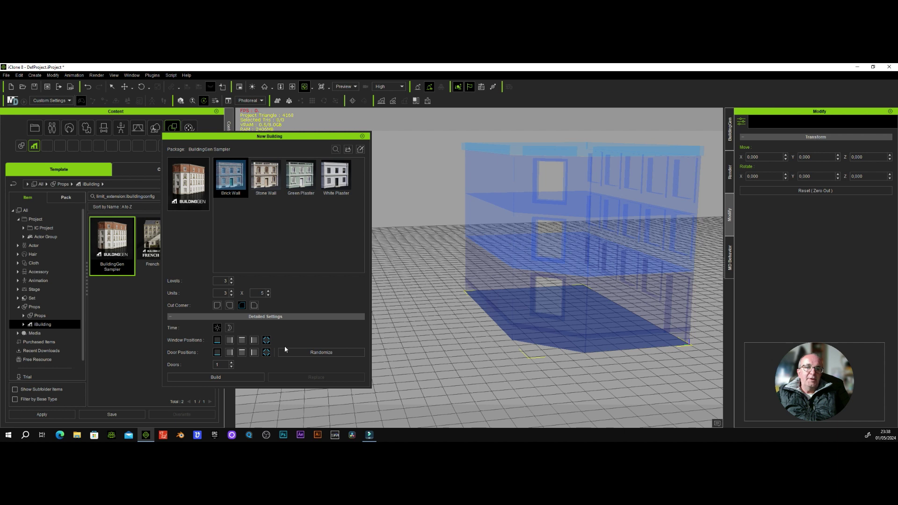
Step: Toggle the front-face window positions off and on, then turn the cut corner off
click(268, 341)
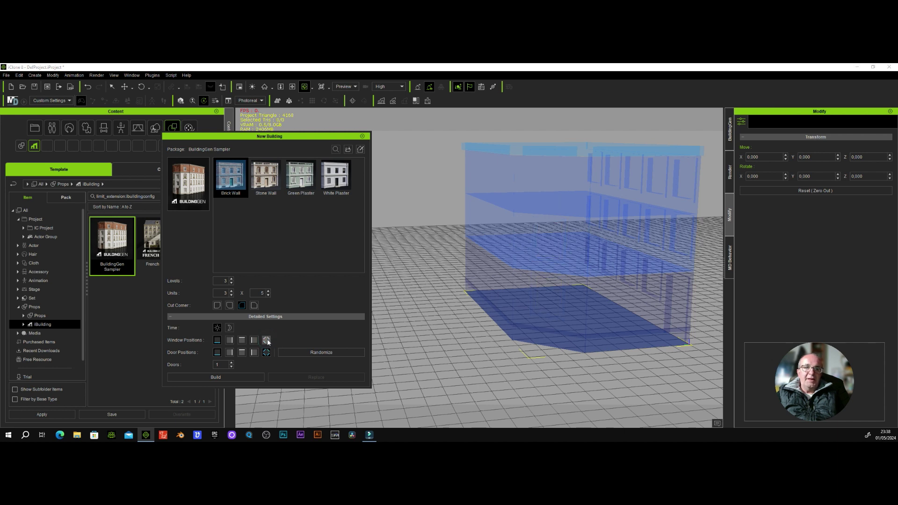
click(268, 341)
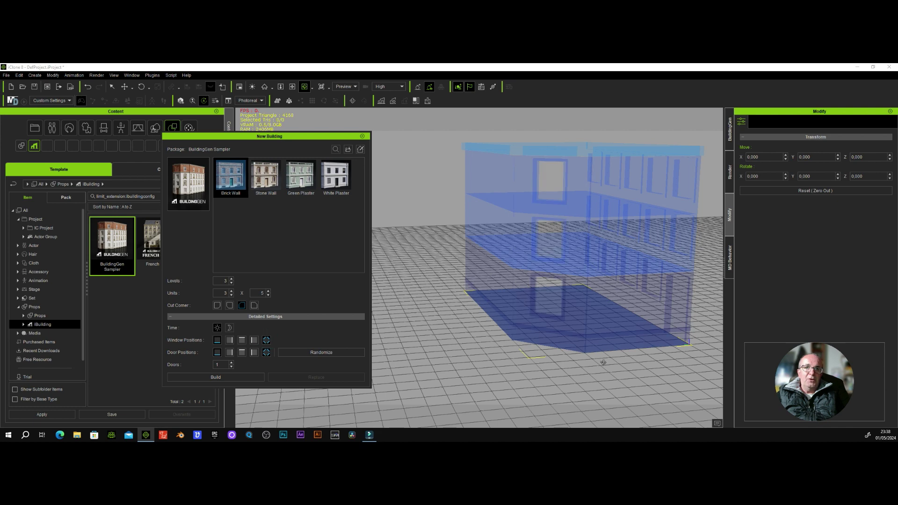
scroll(583, 361, down, 1)
right_drag(583, 362, 622, 374)
right_drag(486, 361, 421, 374)
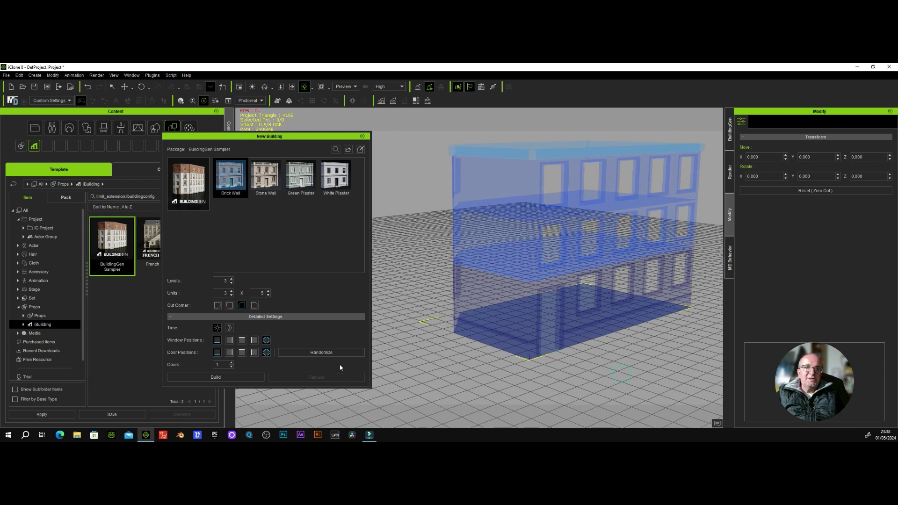
click(243, 307)
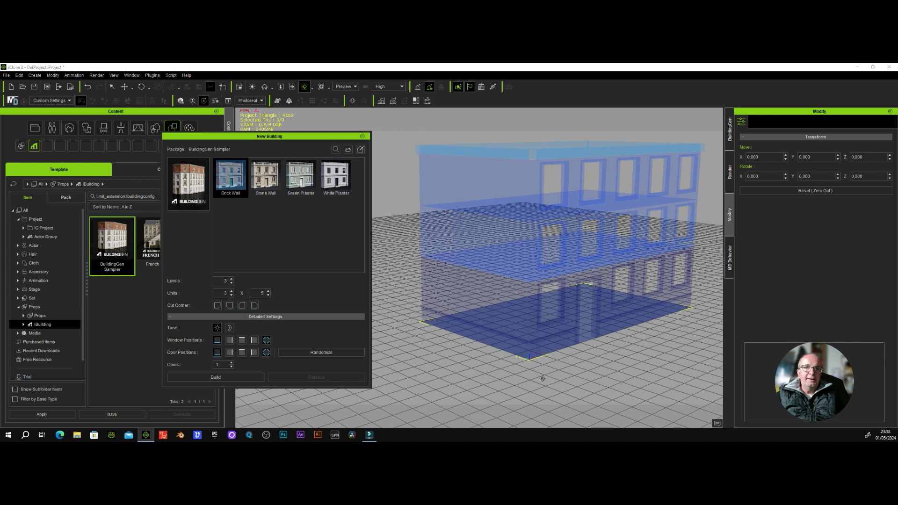
right_drag(574, 369, 452, 366)
right_drag(607, 372, 554, 374)
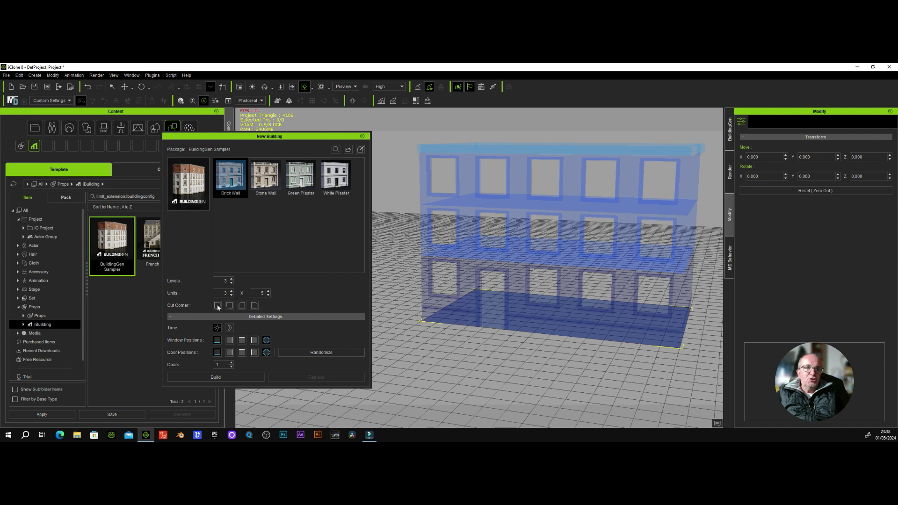
Step: Cut the building's front-right corner diagonally and randomise the window layout three times
click(253, 305)
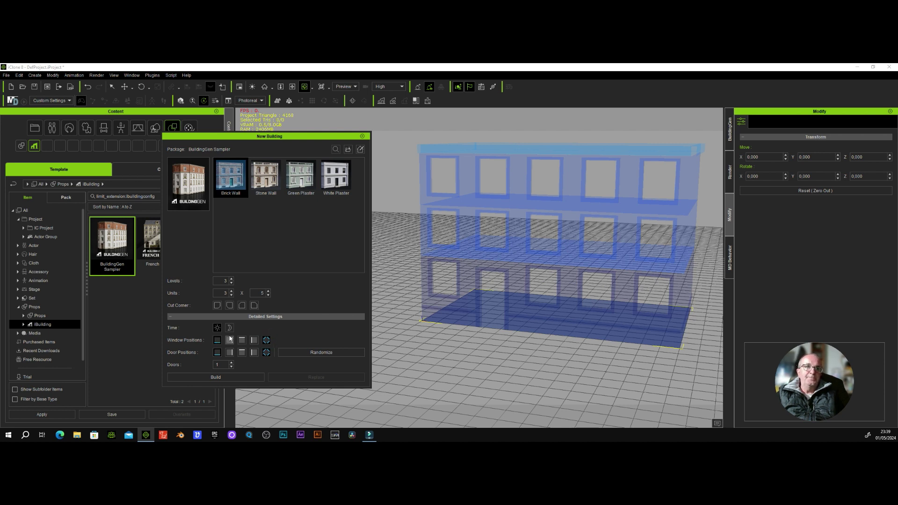
click(218, 306)
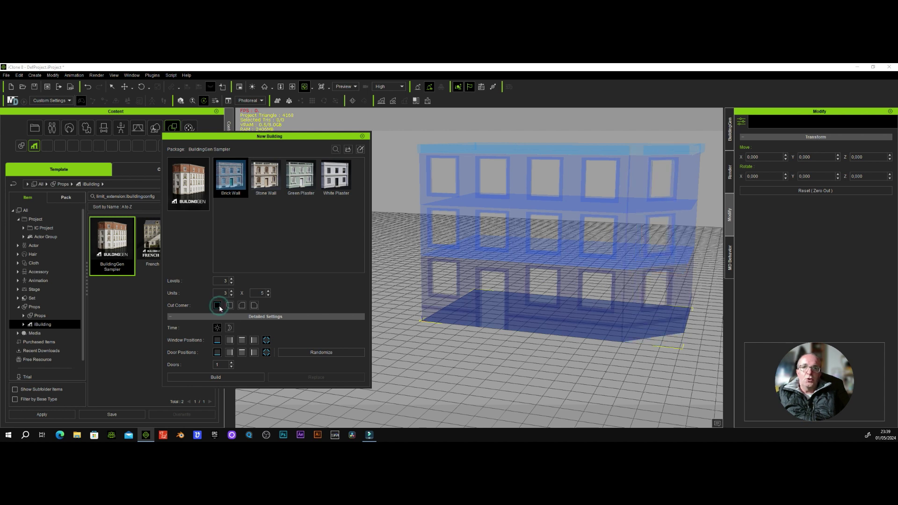
click(266, 340)
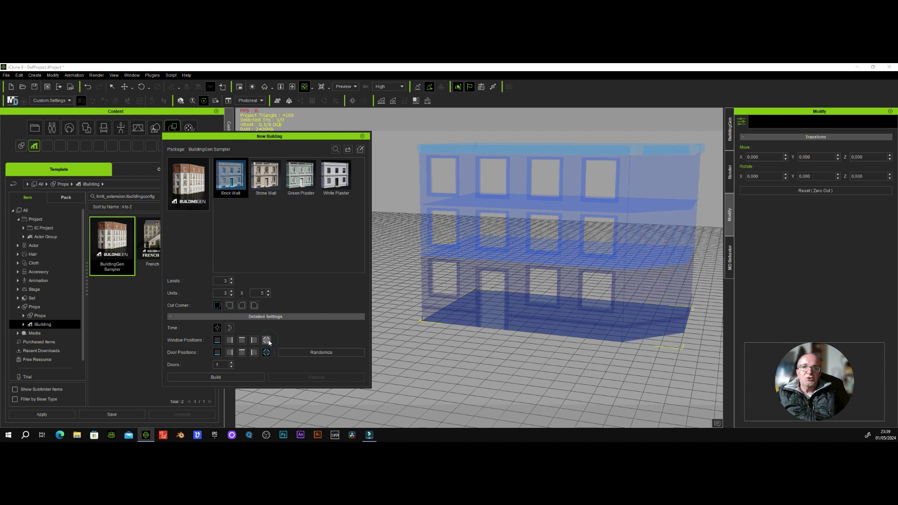
click(266, 340)
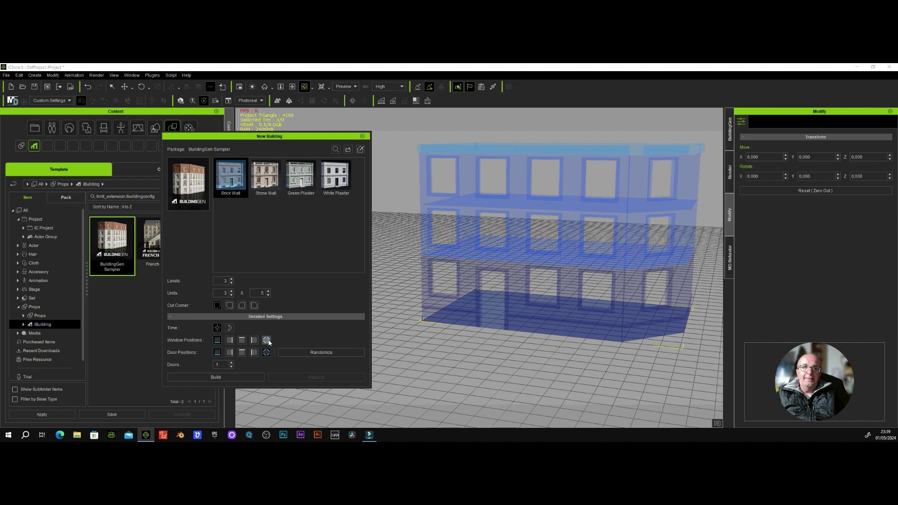
click(266, 341)
Step: Reshuffle the door positions repeatedly, ending with a single randomly placed ground-floor door
click(266, 353)
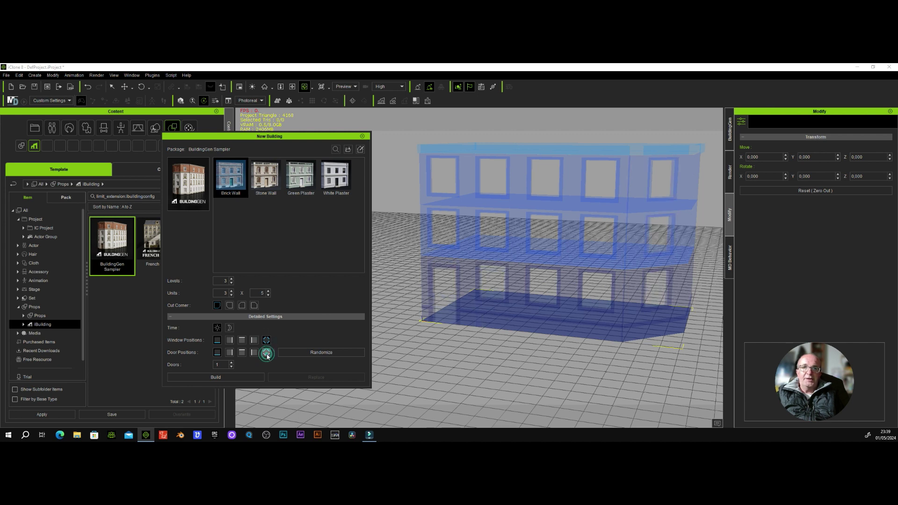
click(266, 353)
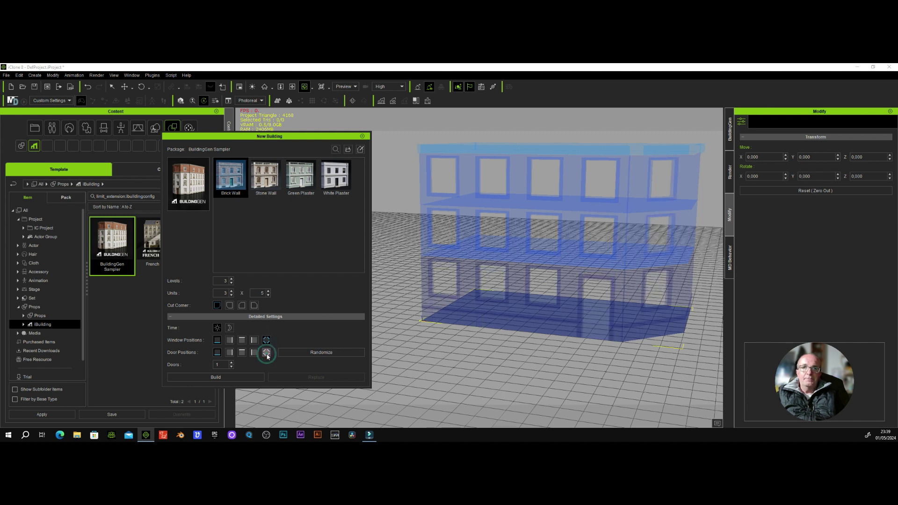
click(266, 353)
click(267, 353)
click(267, 354)
click(267, 353)
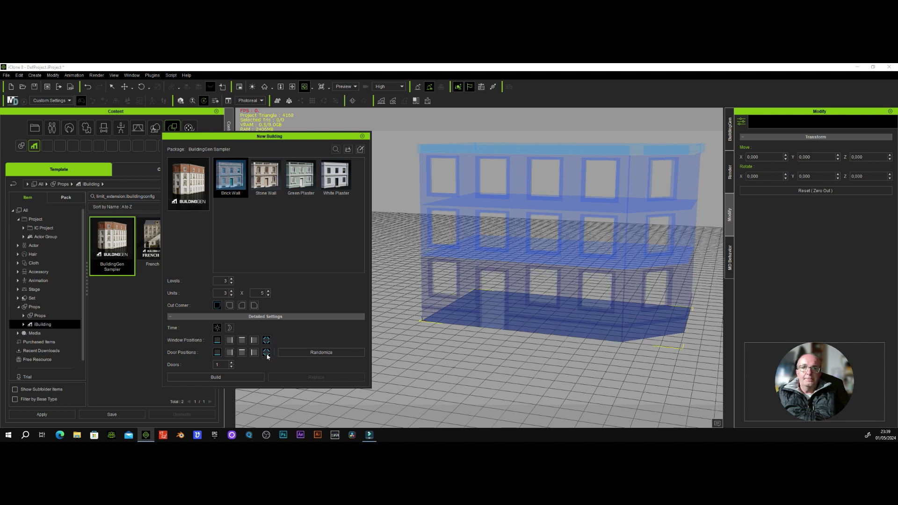
click(267, 354)
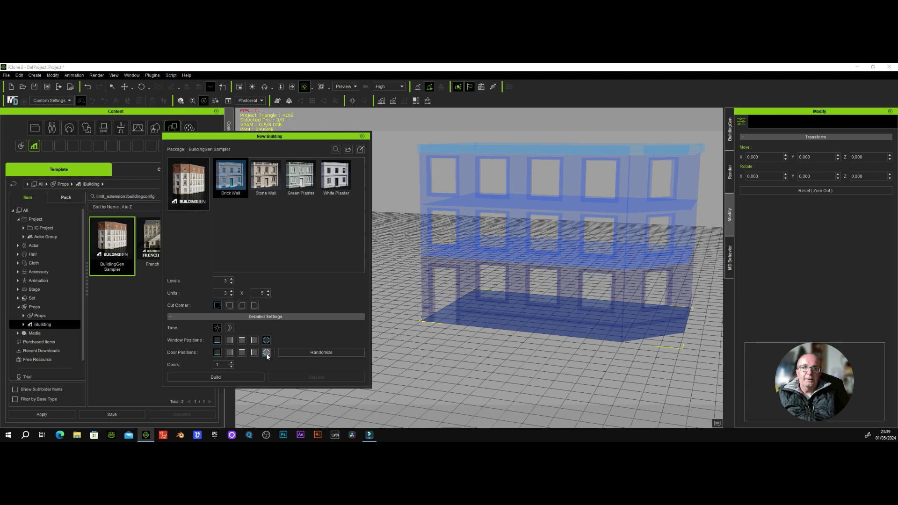
click(266, 353)
click(217, 353)
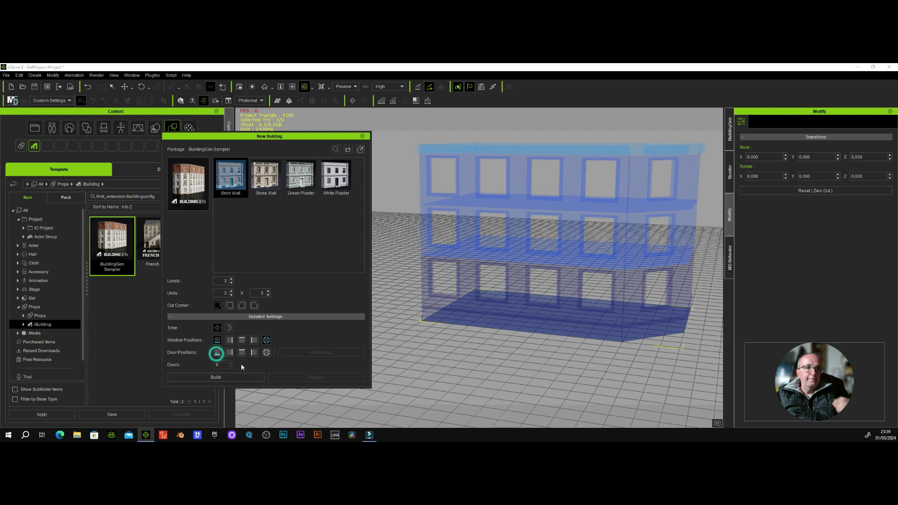
click(266, 353)
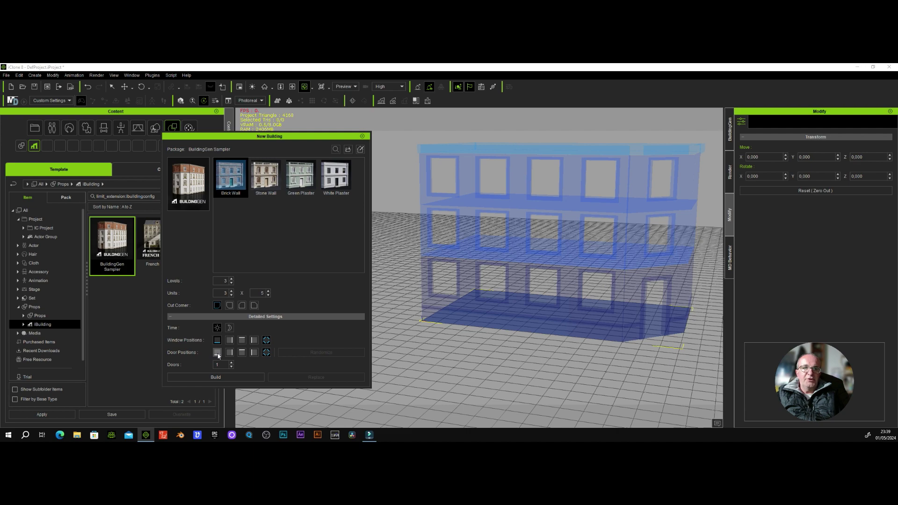
Step: Orbit around the three-level 3 x 5 Brick Wall preview to check it from several angles
right_drag(695, 298, 447, 320)
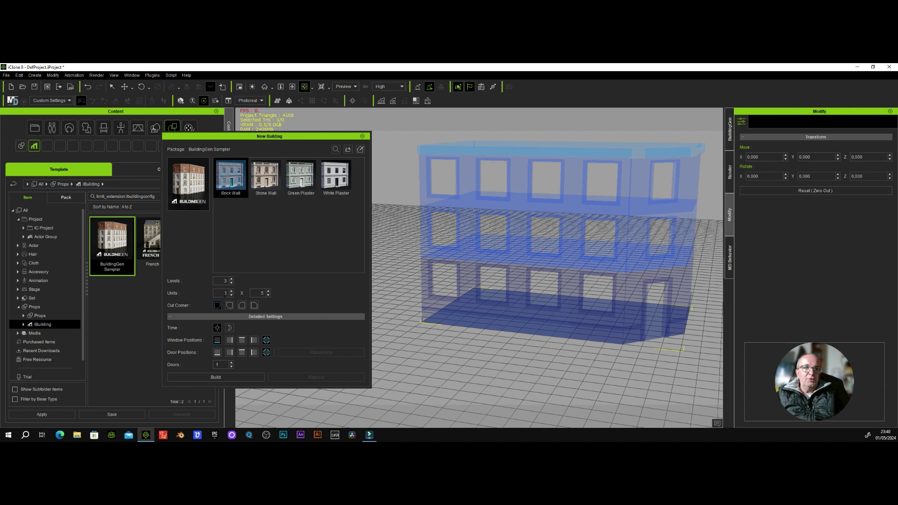
mouse_move(672, 320)
right_down()
mouse_move(569, 321)
mouse_move(595, 327)
right_up()
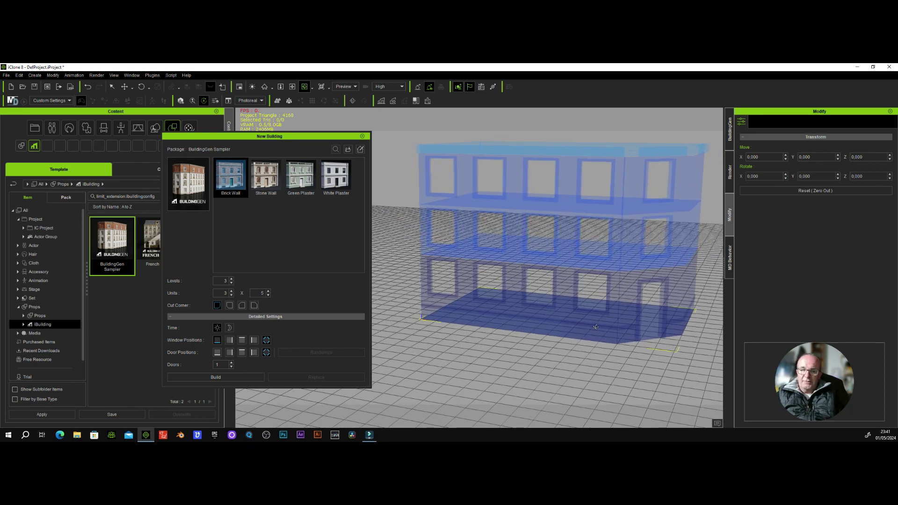
right_drag(401, 313, 502, 307)
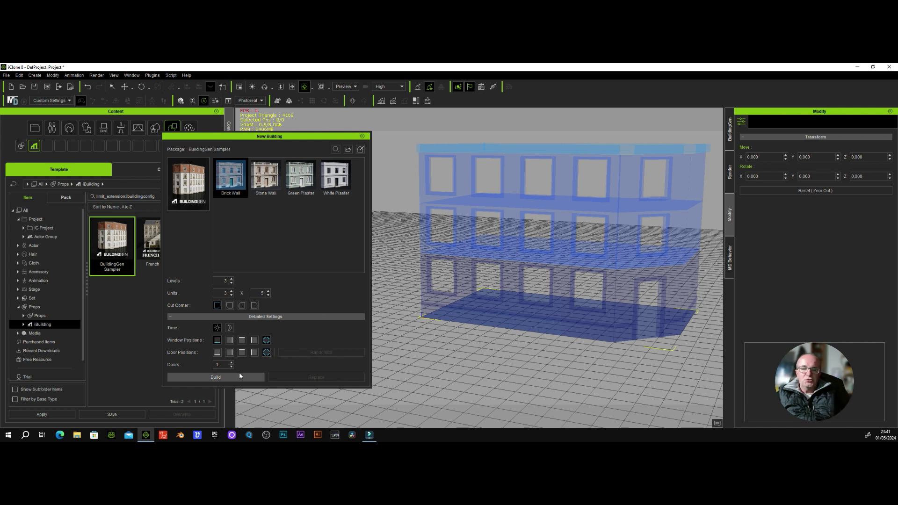
Step: Build the previewed Brick Wall building and view the corner with its door
click(224, 378)
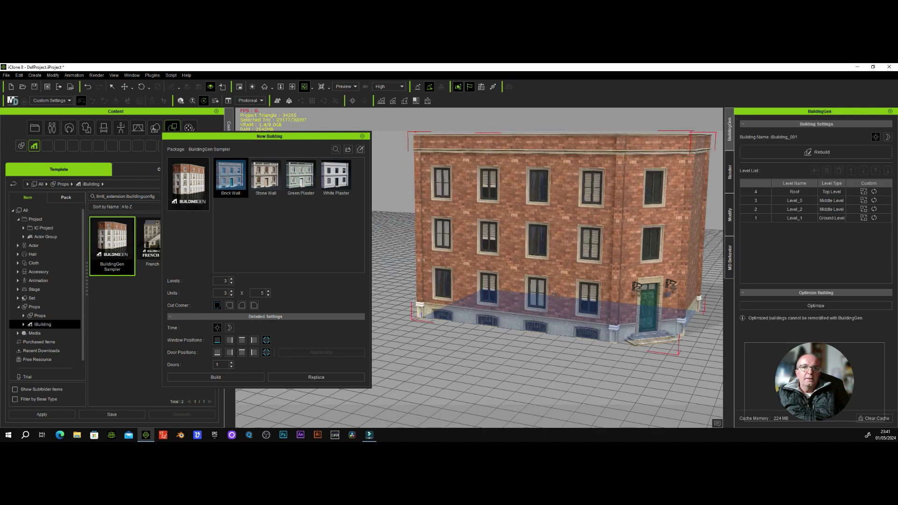
mouse_move(555, 285)
right_down()
mouse_move(499, 254)
mouse_move(531, 328)
mouse_move(595, 270)
mouse_move(415, 278)
right_up()
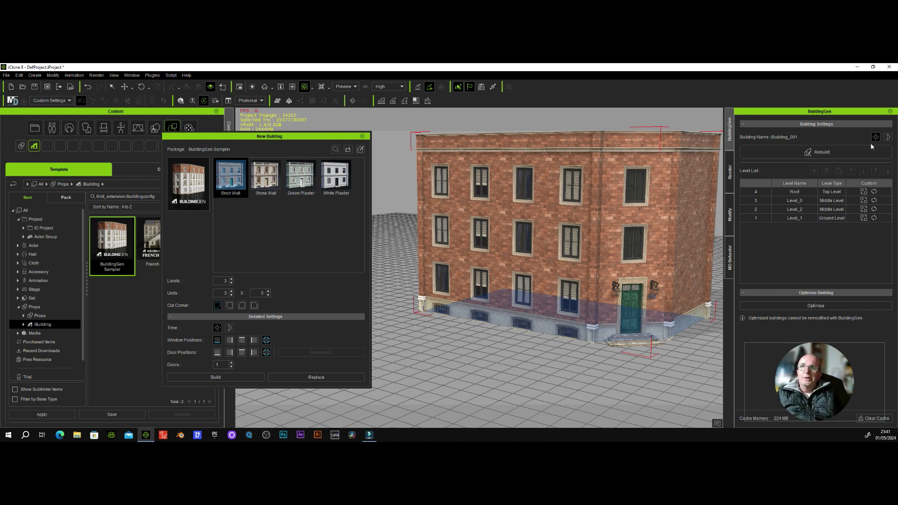
click(794, 192)
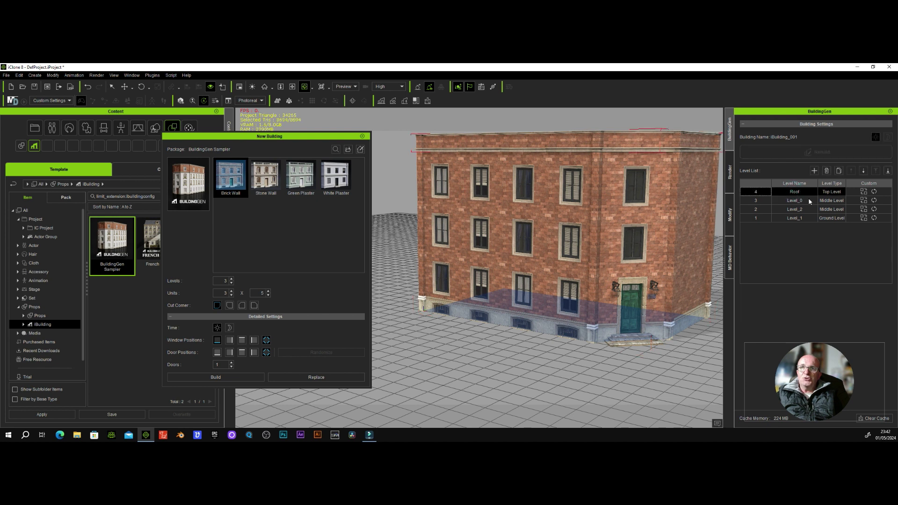
click(864, 171)
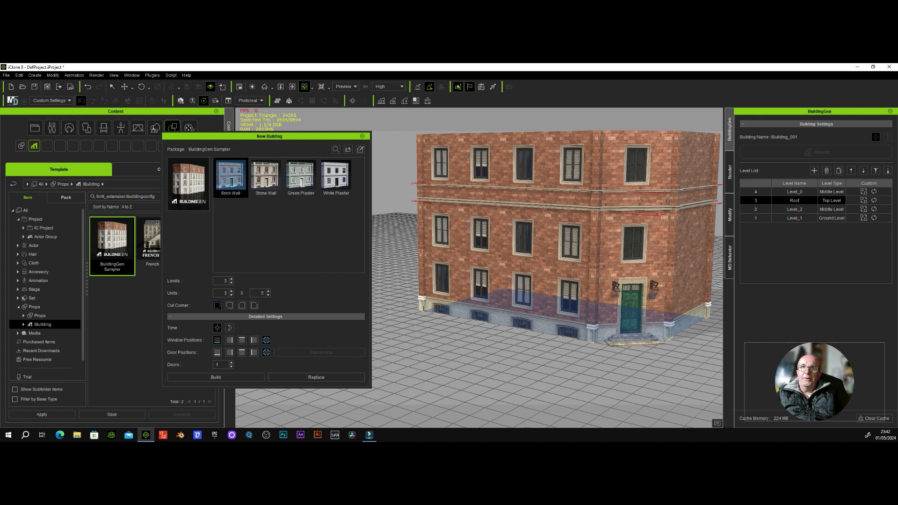
click(864, 172)
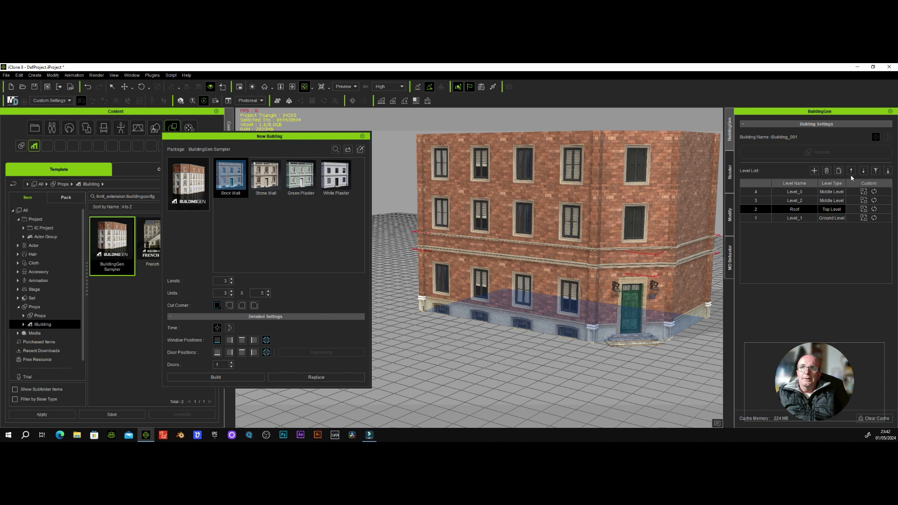
click(851, 171)
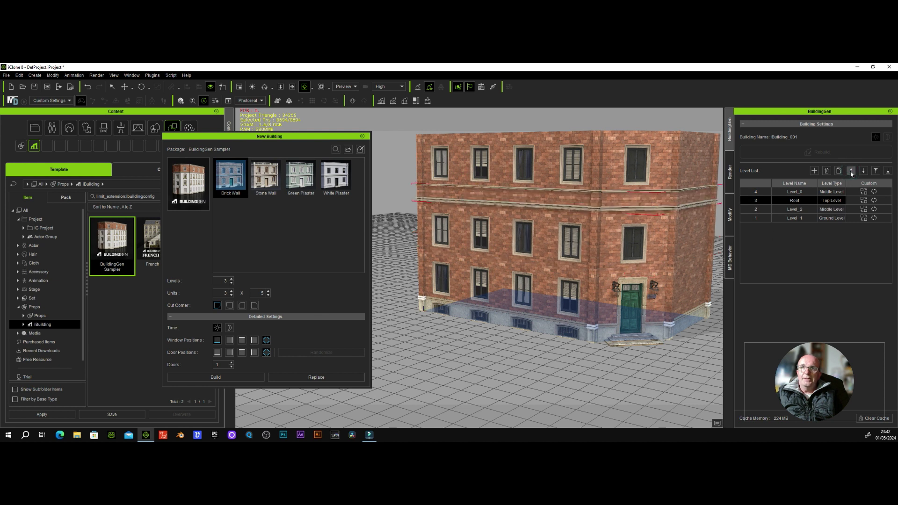
click(851, 171)
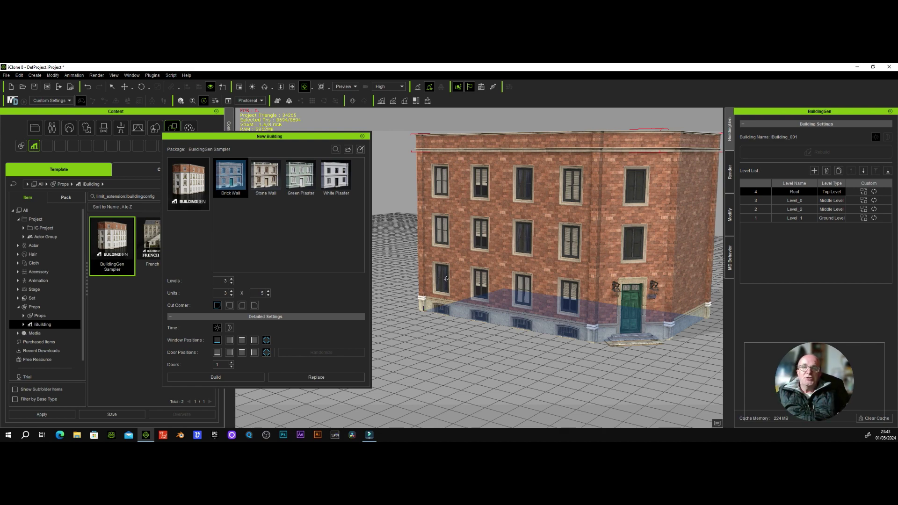
Step: Face the building's front head-on and zoom in close on the brick façade
right_drag(512, 258, 613, 257)
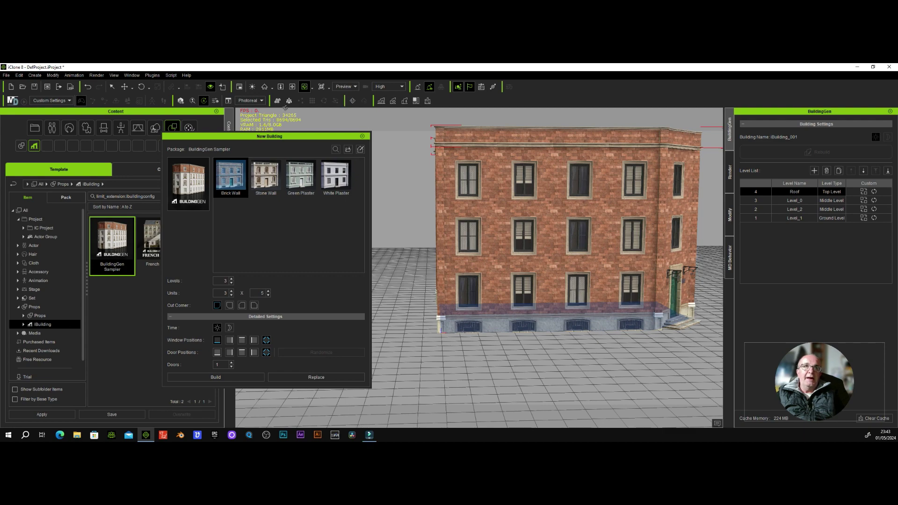
click(280, 87)
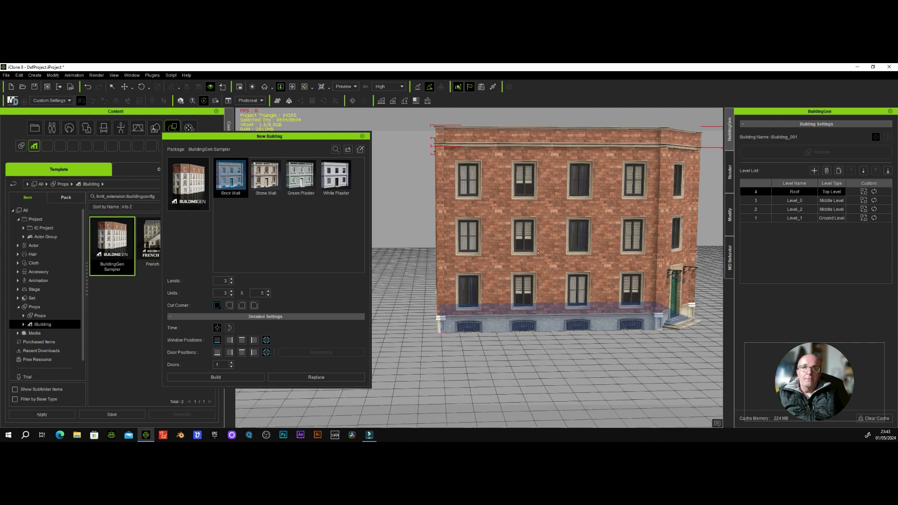
drag(538, 260, 552, 105)
scroll(563, 260, up, 2)
scroll(562, 260, up, 2)
scroll(562, 260, up, 2)
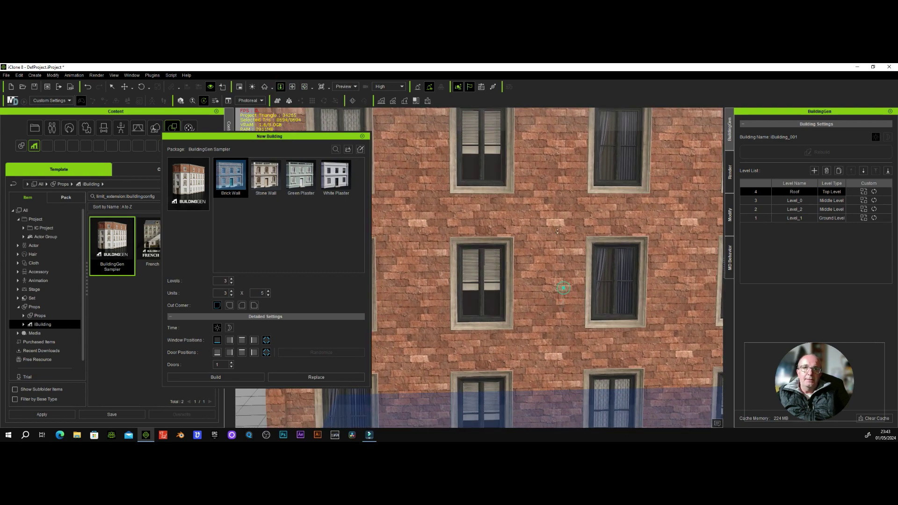
scroll(562, 260, up, 2)
Step: Pan across the brick façade and orbit around the green entrance door and steps
click(292, 87)
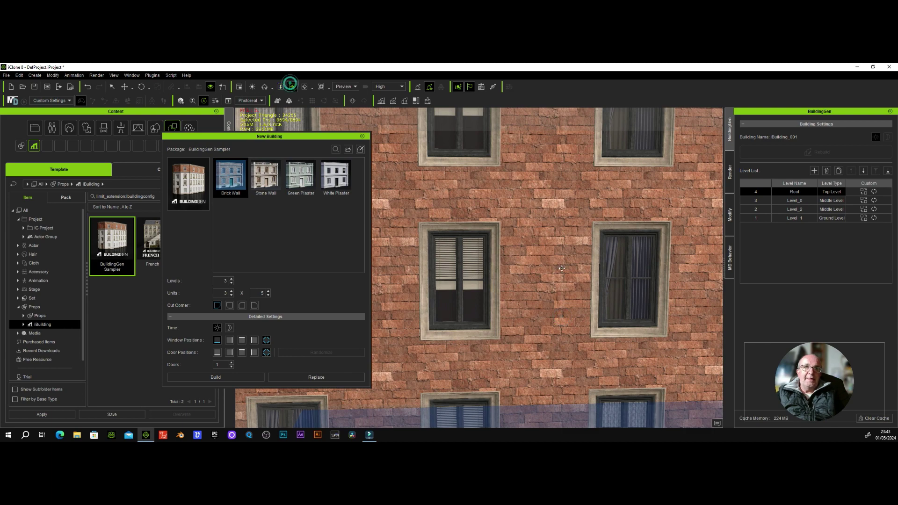
mouse_move(414, 278)
mouse_down()
mouse_move(489, 189)
mouse_move(480, 262)
mouse_up()
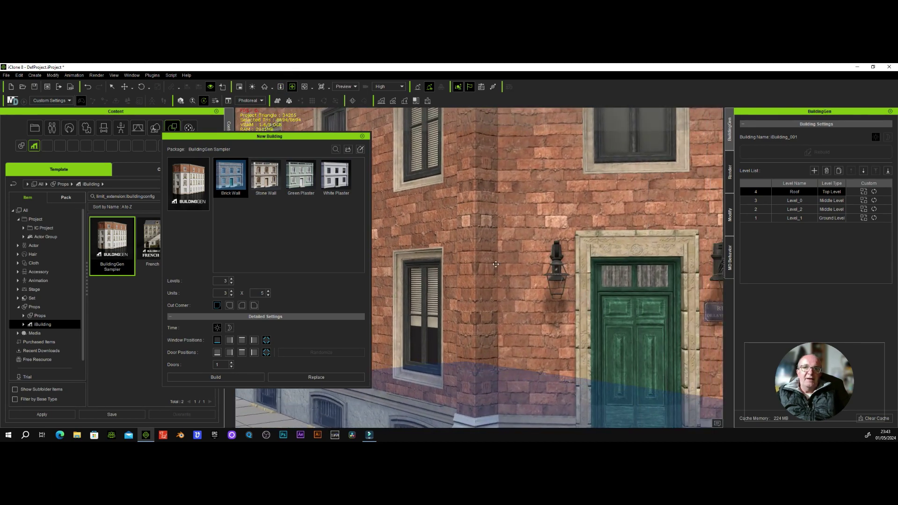
scroll(555, 242, down, 2)
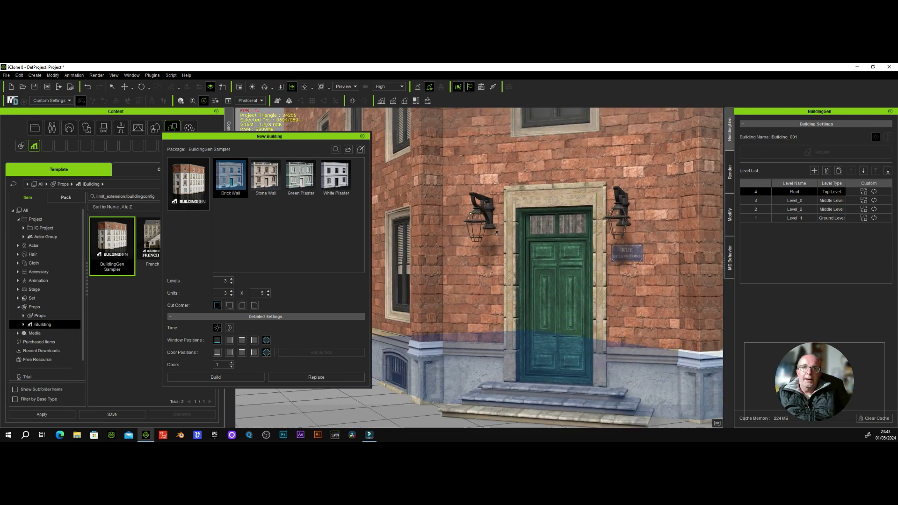
scroll(555, 242, down, 2)
scroll(547, 240, down, 2)
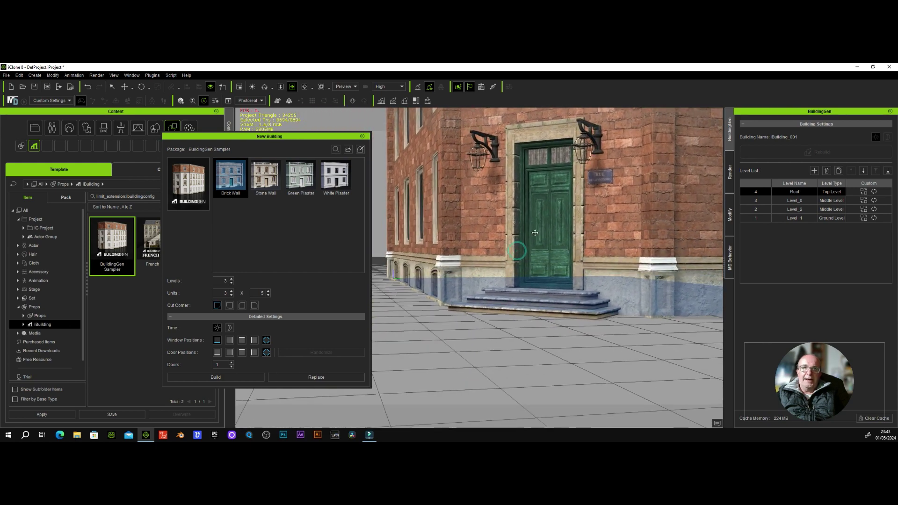
right_drag(543, 239, 601, 229)
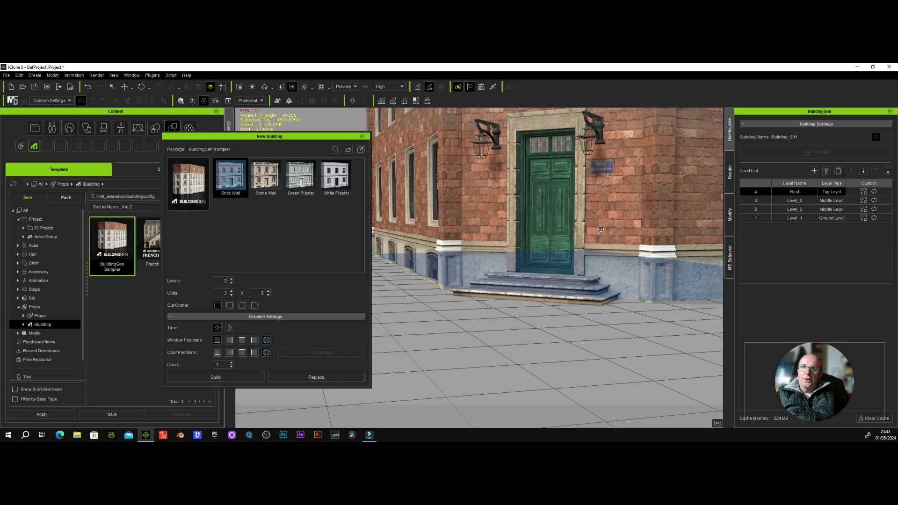
mouse_move(601, 228)
right_down()
mouse_move(627, 235)
mouse_move(578, 271)
right_up()
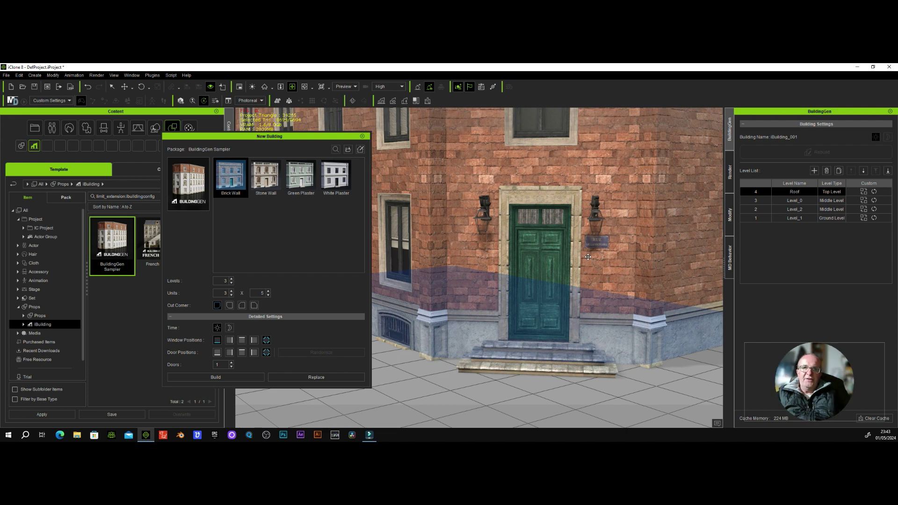
Step: Inspect the upper and lower windows and the door, then move the New Building dialog aside
mouse_move(588, 257)
middle_down()
mouse_move(591, 275)
mouse_move(620, 232)
mouse_move(625, 291)
middle_up()
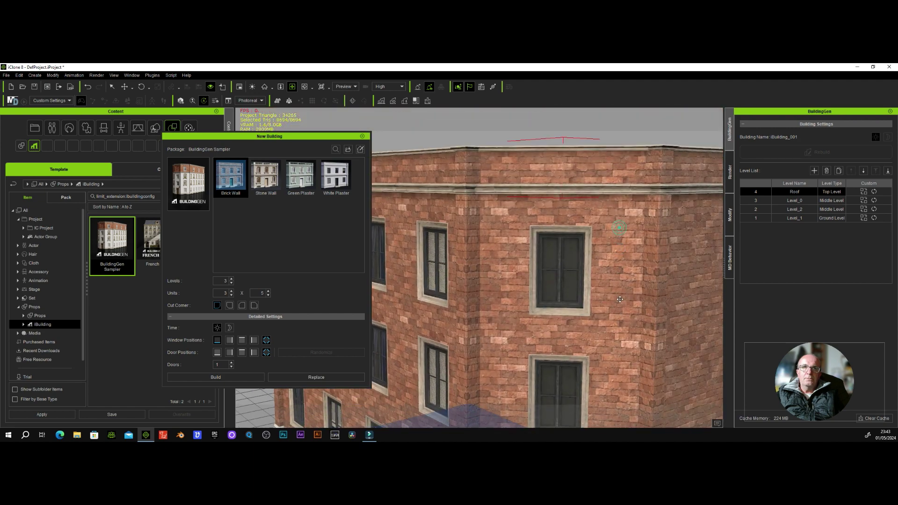
middle_drag(620, 314, 613, 227)
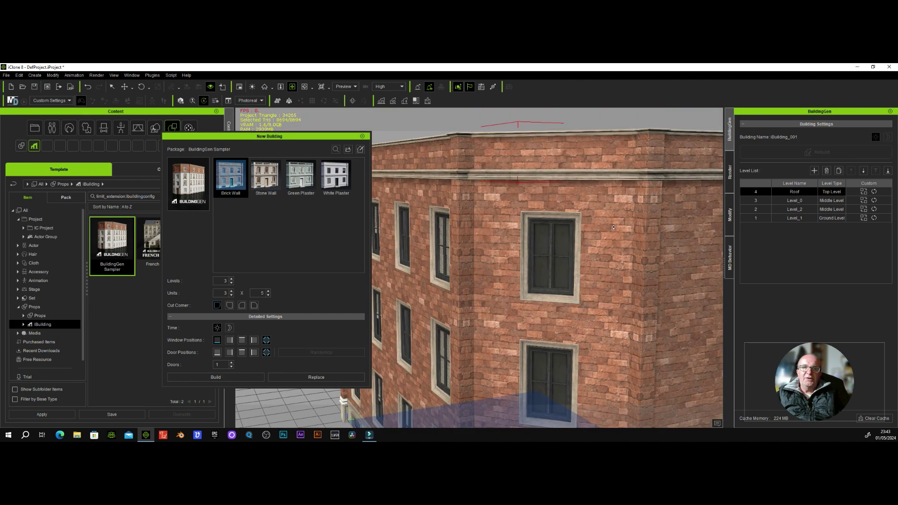
middle_drag(613, 227, 630, 266)
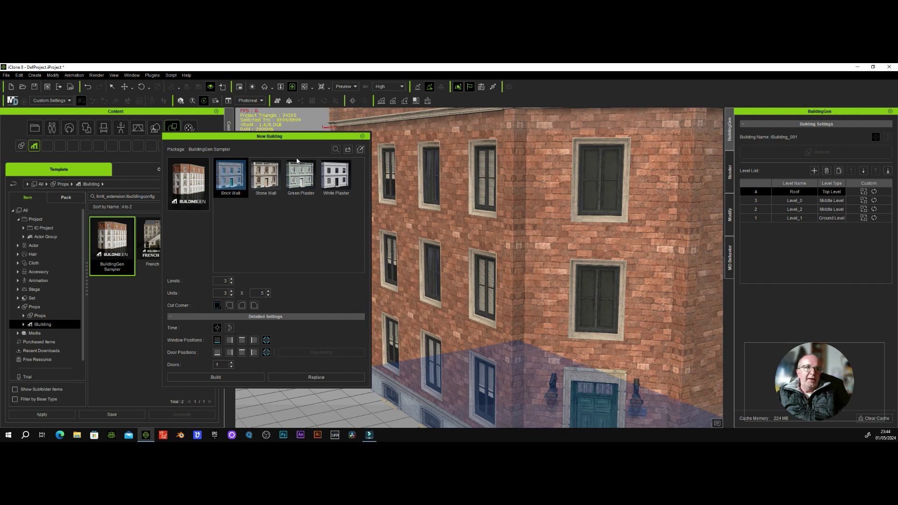
drag(290, 136, 304, 132)
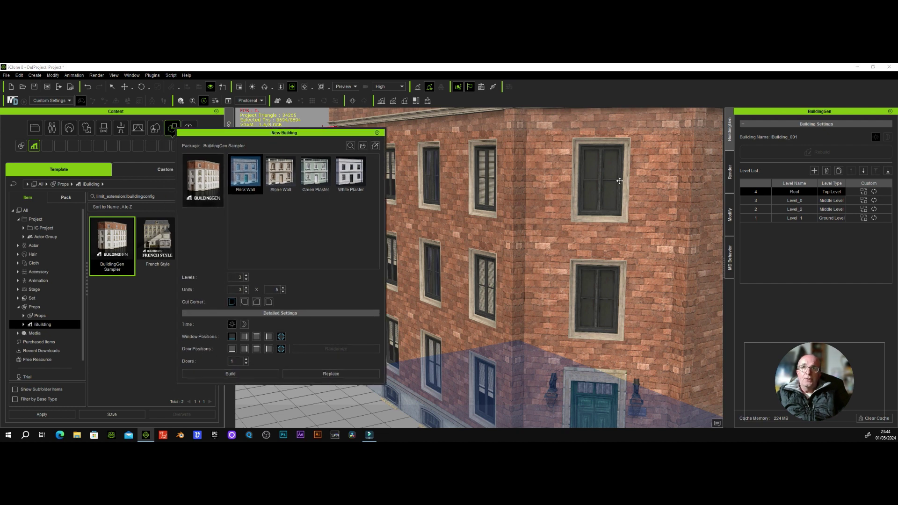
Step: Open the Brick Wall Custom Style editor and position it over the building settings
click(375, 147)
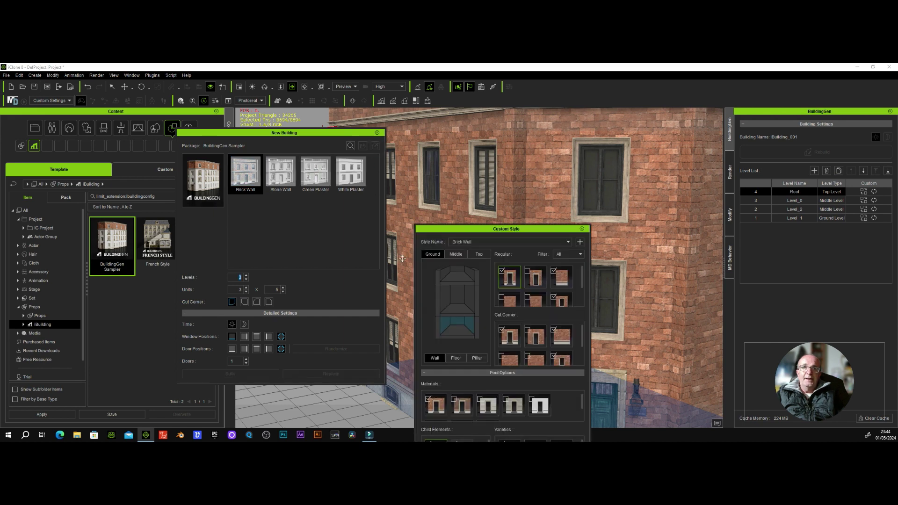
drag(493, 231, 335, 135)
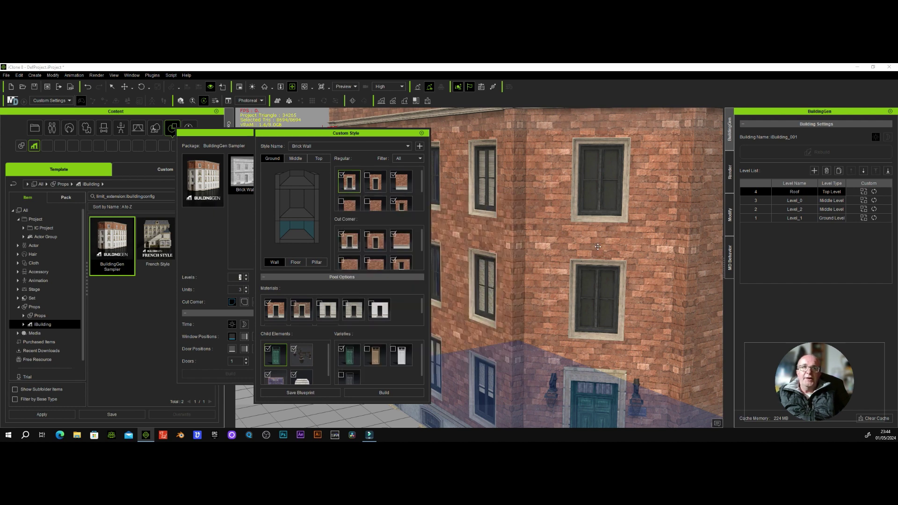
scroll(598, 247, down, 3)
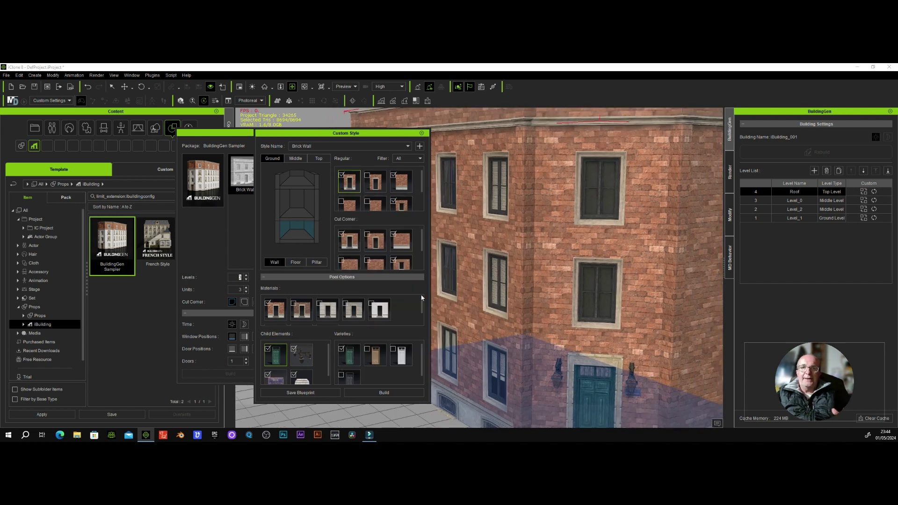